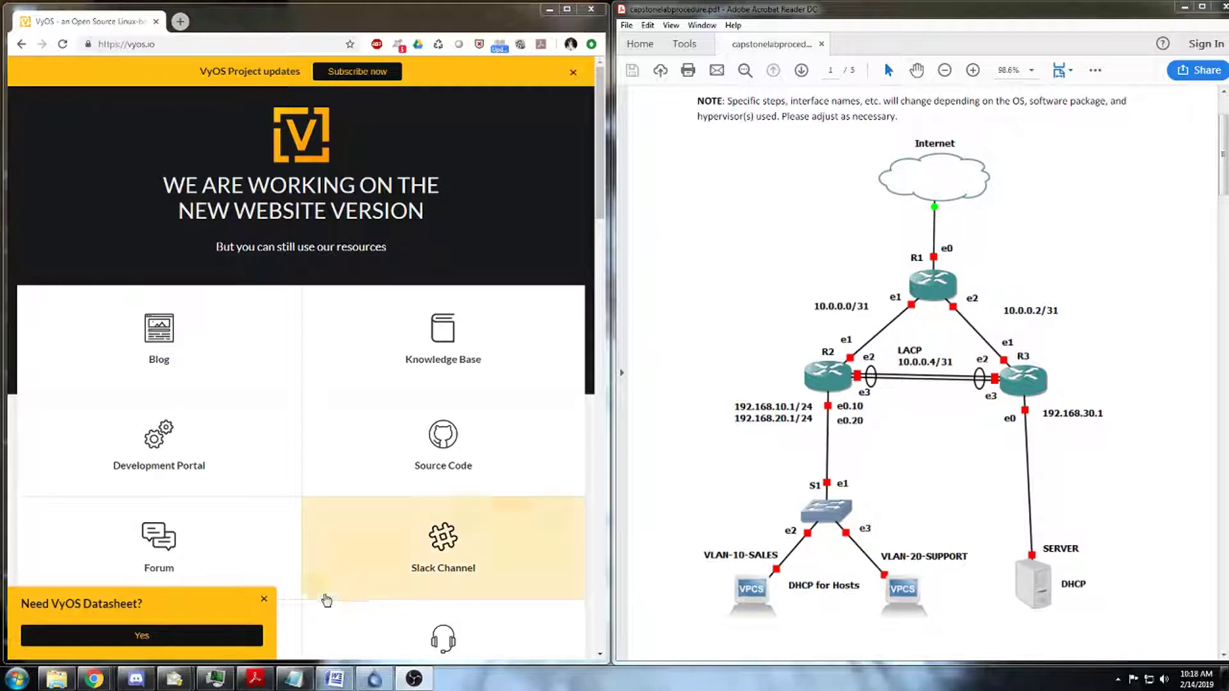
Step: Dismiss the datasheet pop-up on the VyOS site and examine the test topology diagram in the lab procedure PDF
left_click(264, 599)
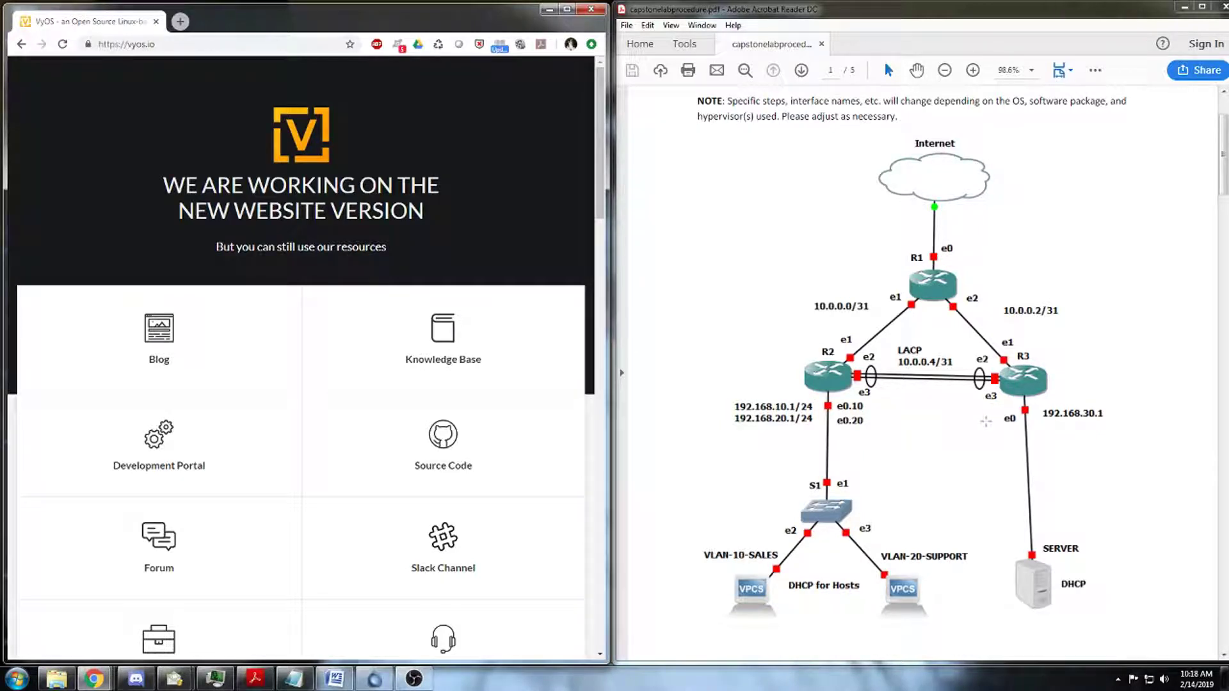
left_click(759, 225)
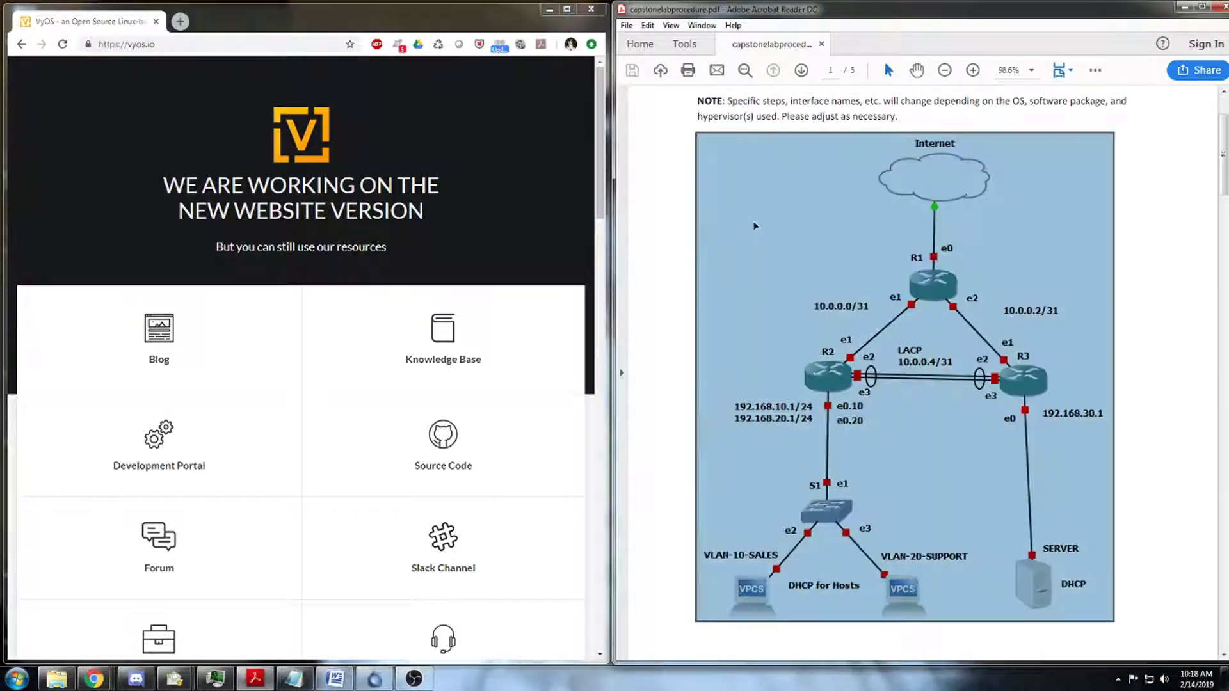
left_click(1161, 313)
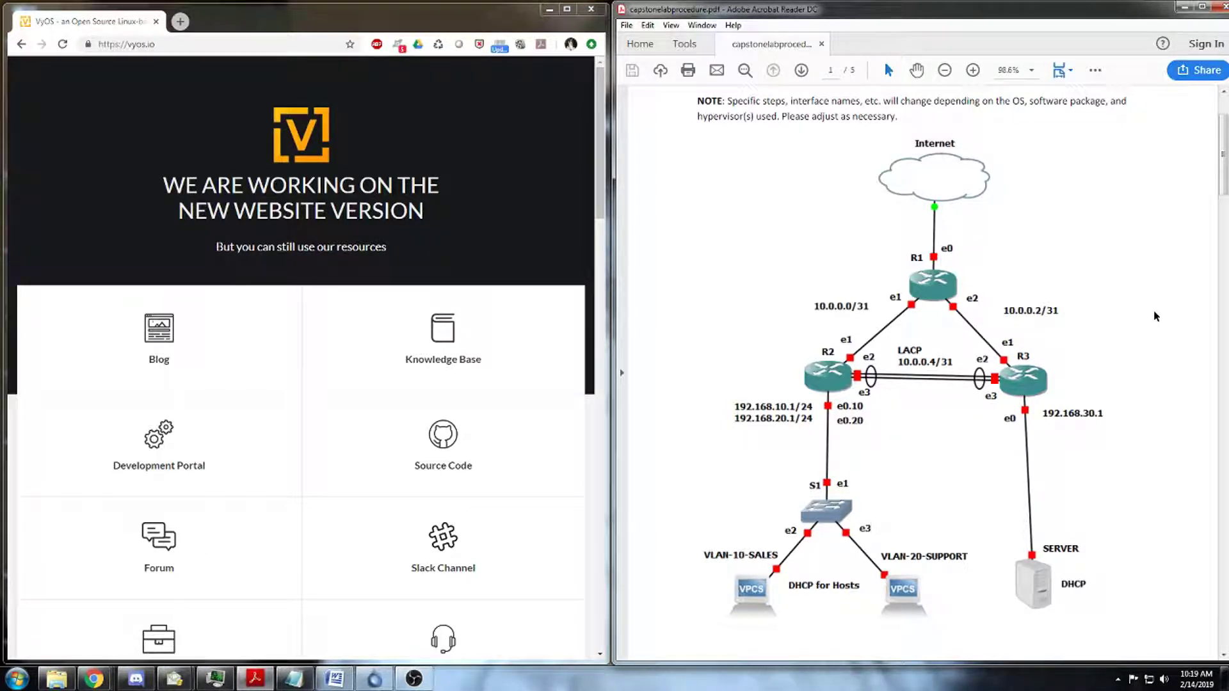
scroll(1154, 314, "up", 1)
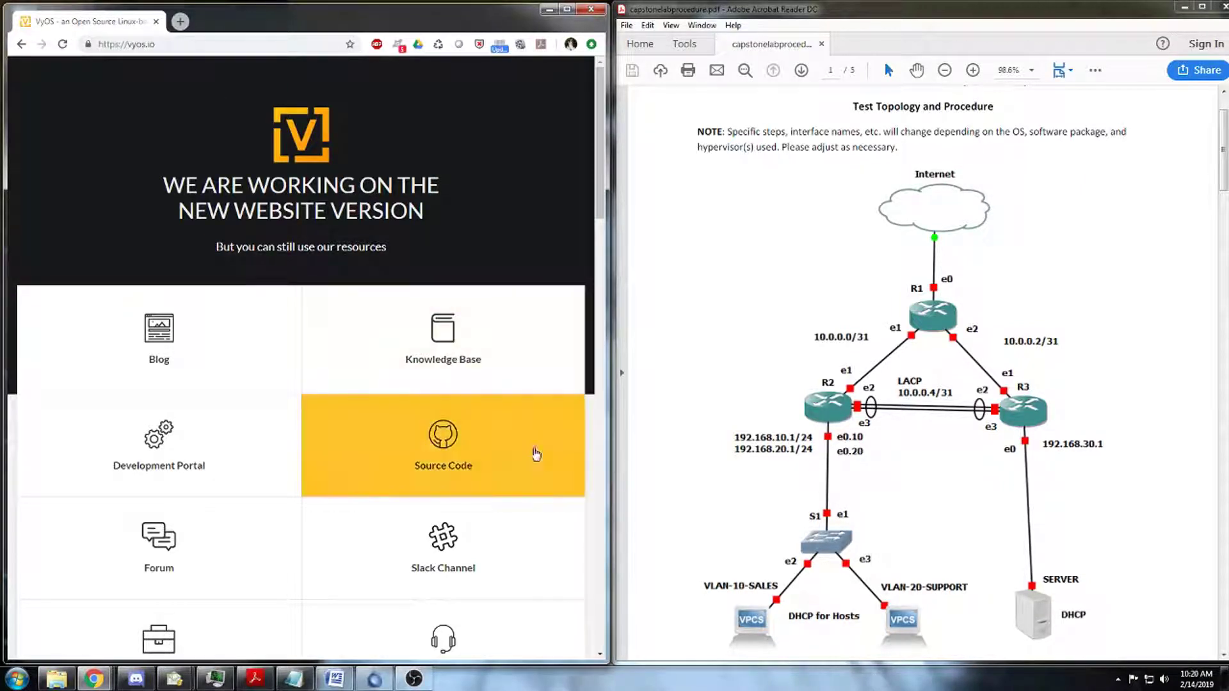
Step: Review the rolling release ISO listing on the VyOS site, close it, and open the legacy images downloads
left_click_drag(600, 184, 591, 281)
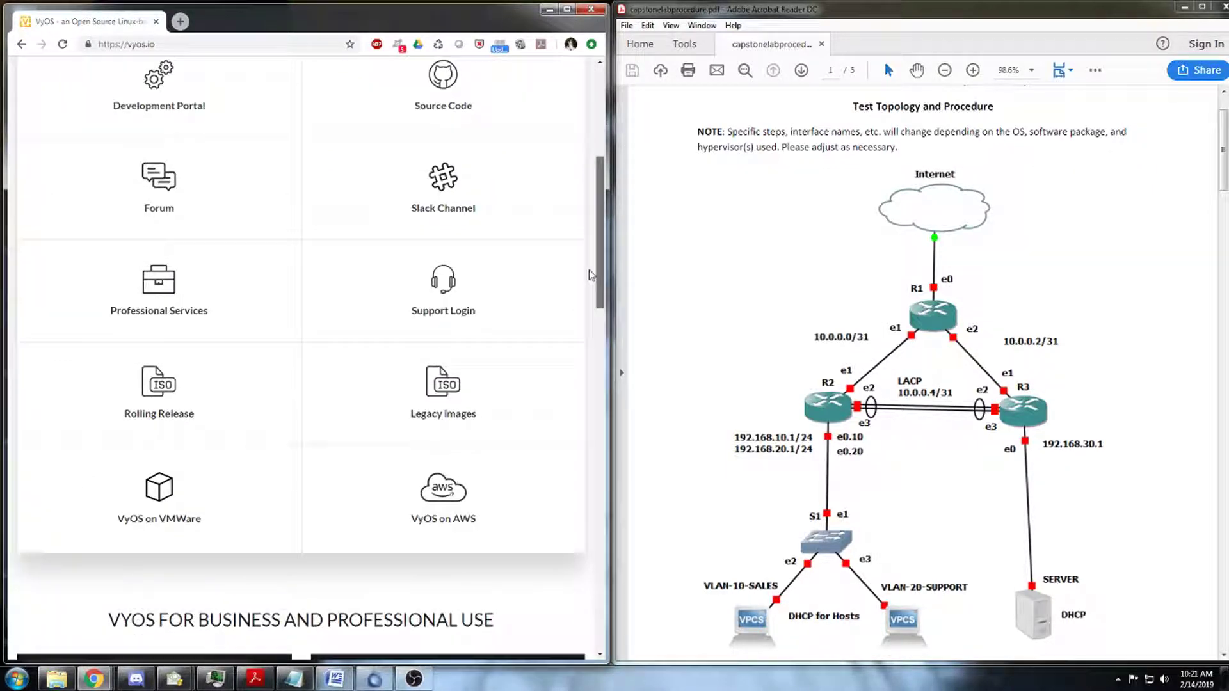
left_click(200, 415)
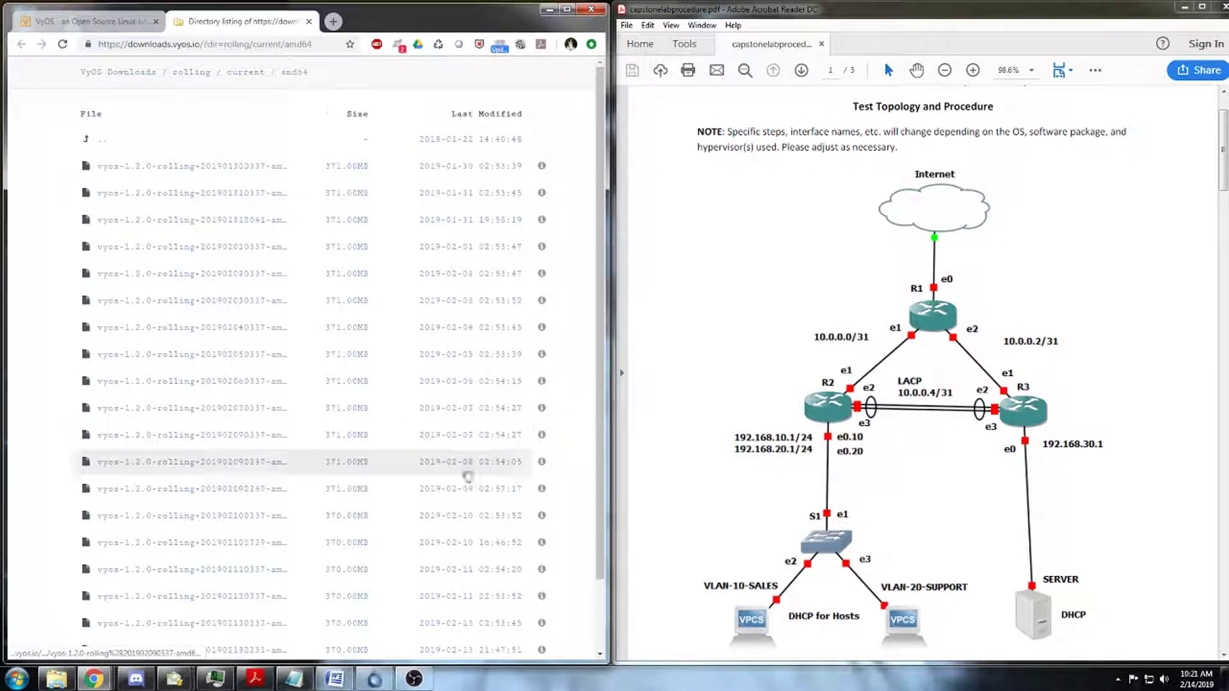
scroll(466, 467, "down", 2)
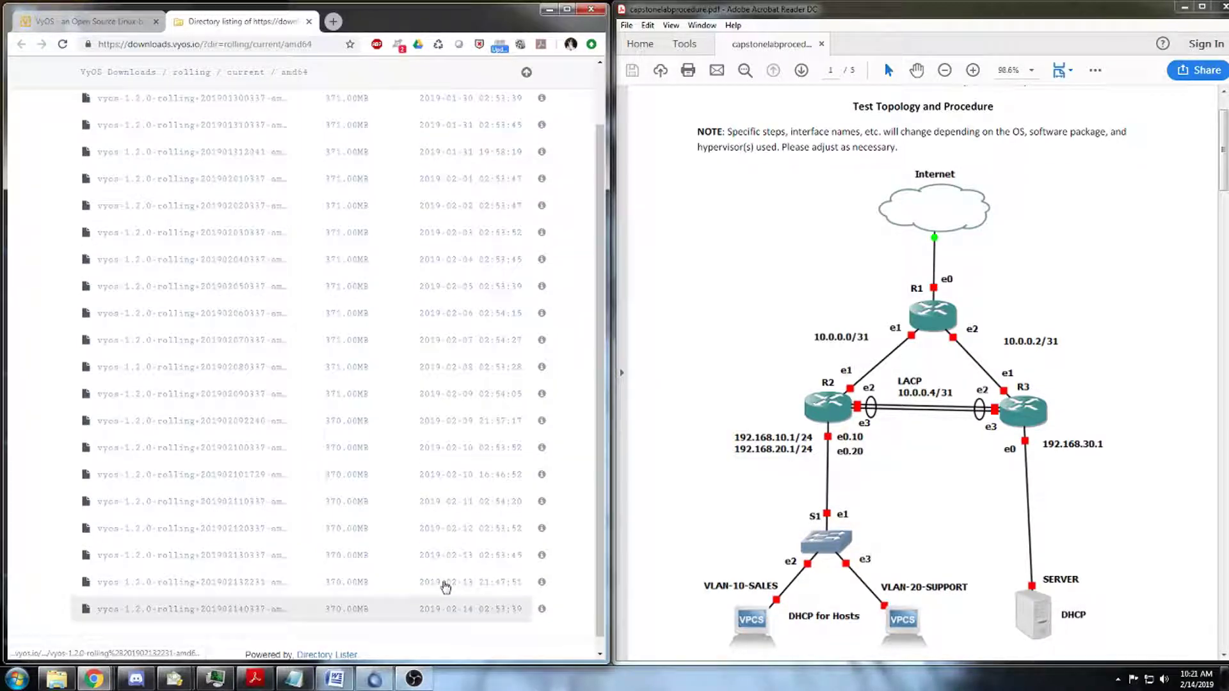
scroll(445, 585, "up", 2)
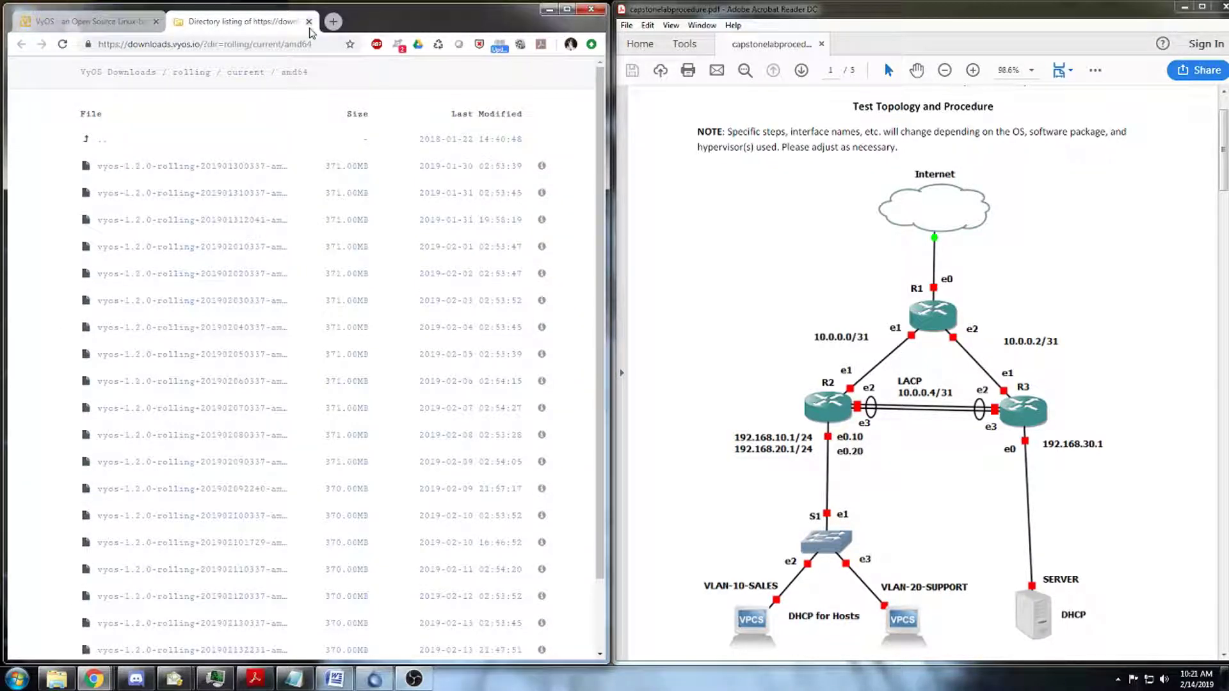
left_click(310, 21)
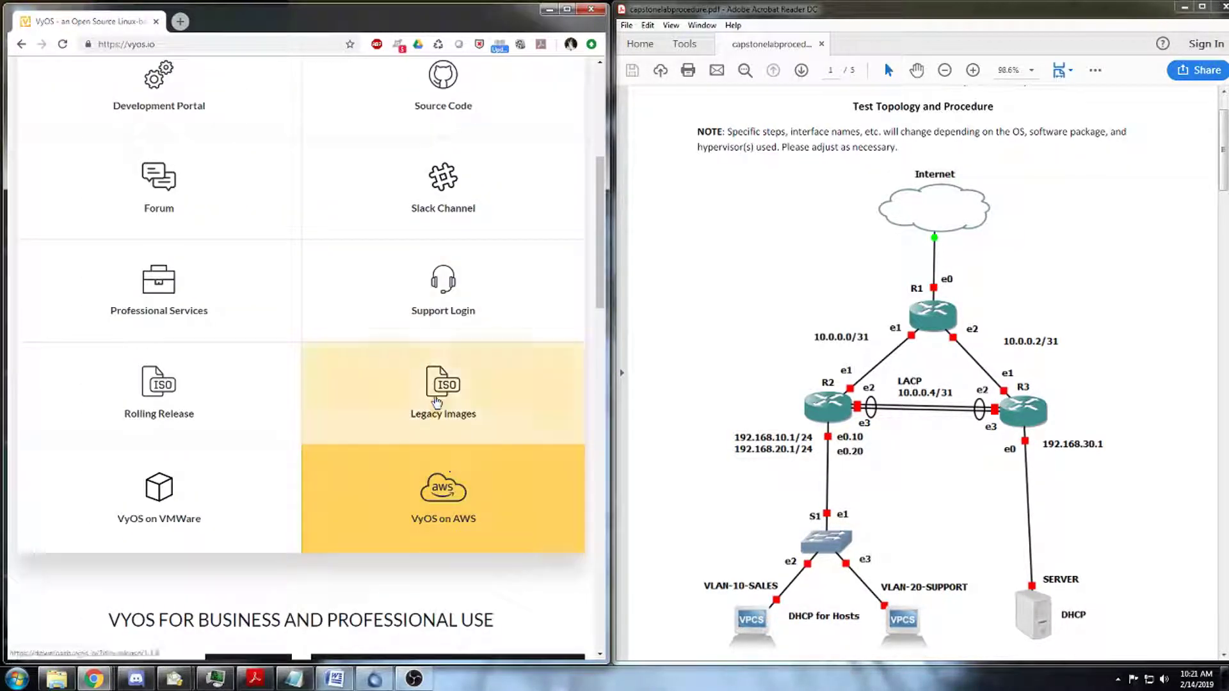
left_click(438, 402)
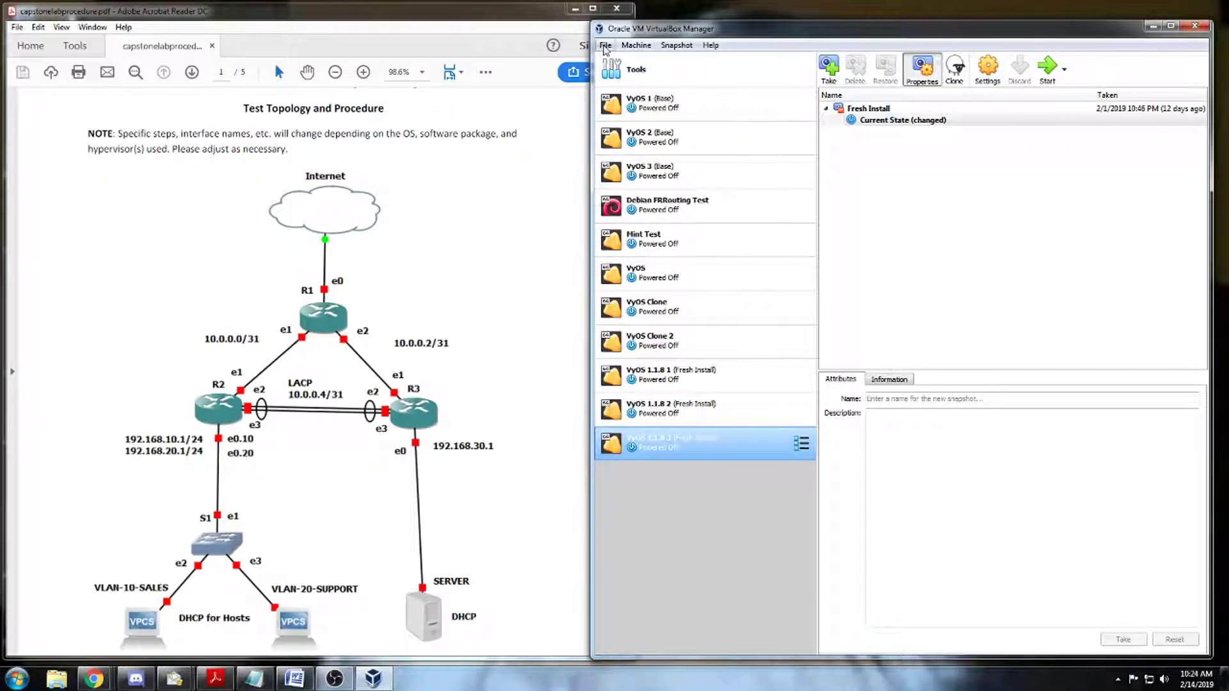
Step: Begin a new VirtualBox virtual machine and name it "VyOS 1.1.8 Rebuild 1"
left_click(603, 47)
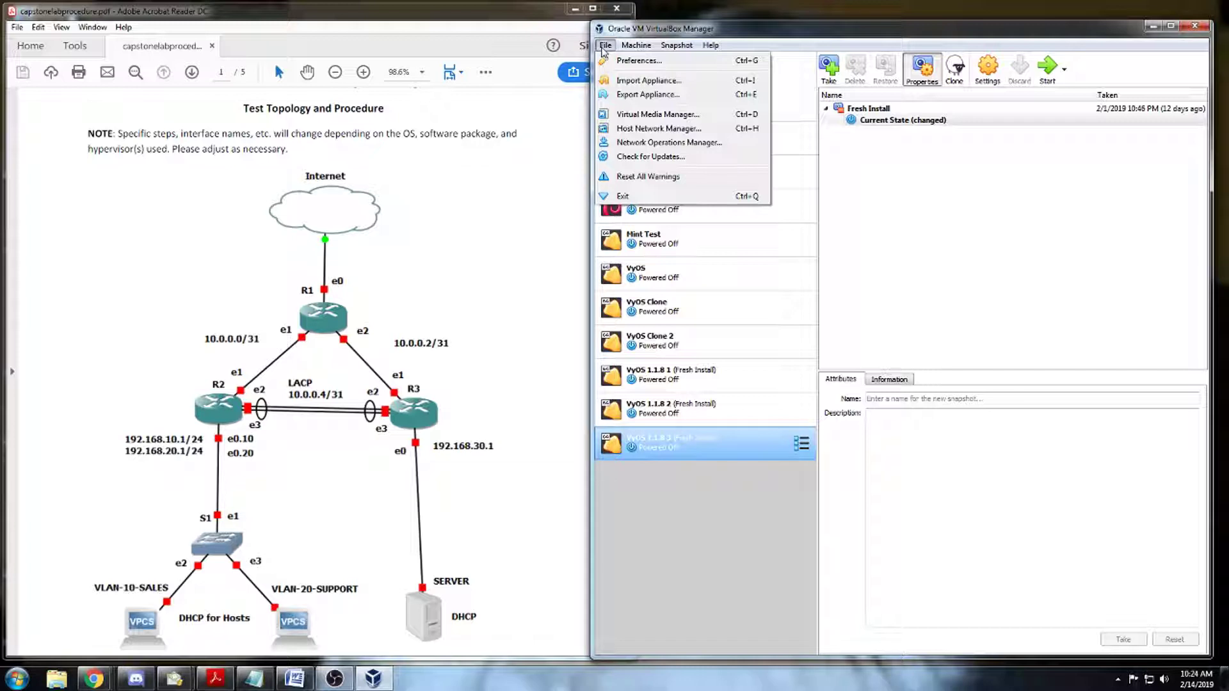
left_click(605, 48)
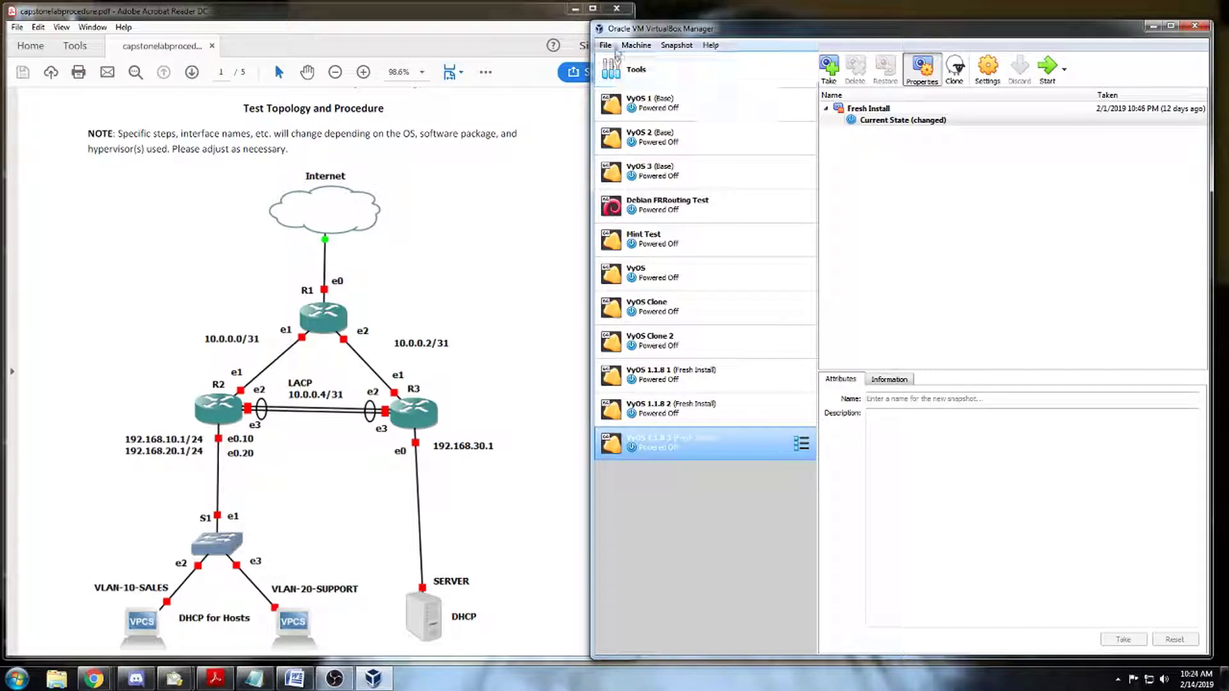
left_click(605, 46)
mouse_move(637, 46)
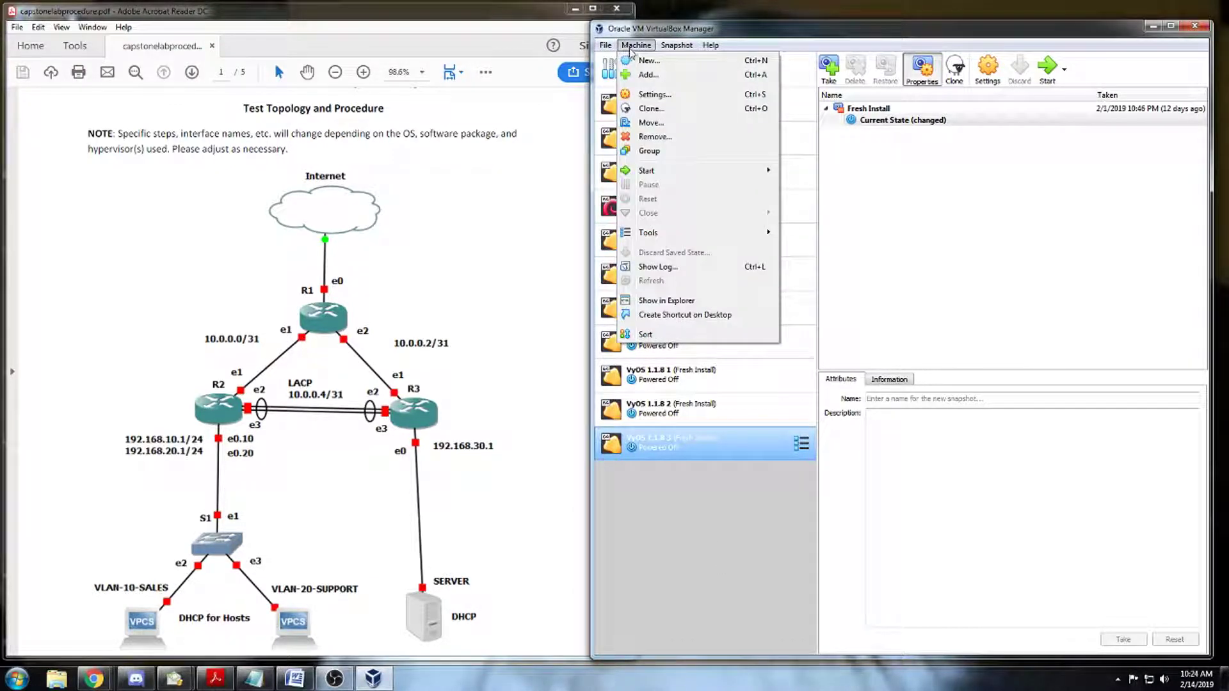
left_click(640, 61)
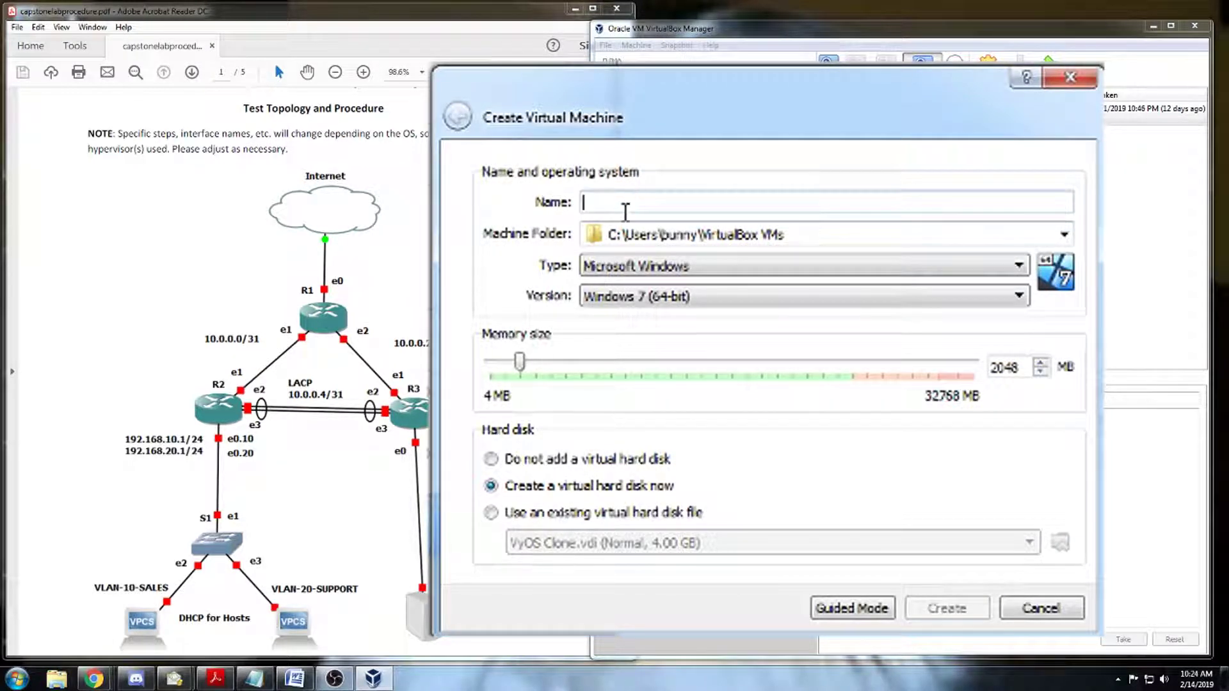
type("VyOS")
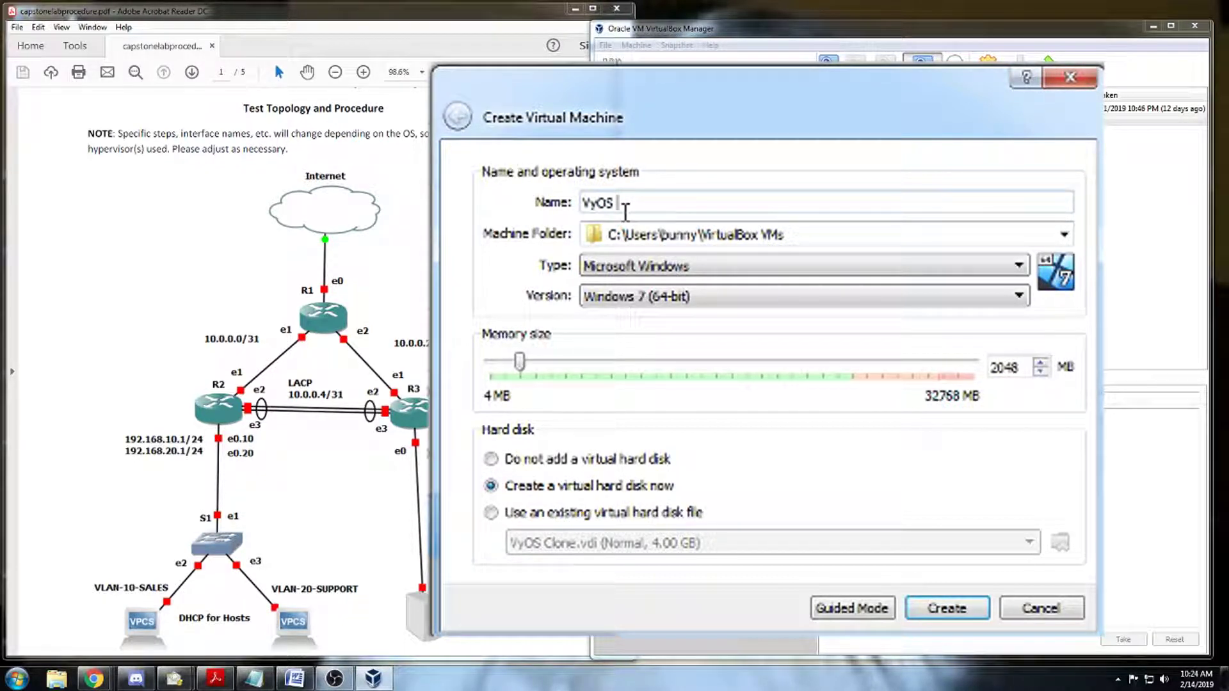
type("1.1.8 Rebuild")
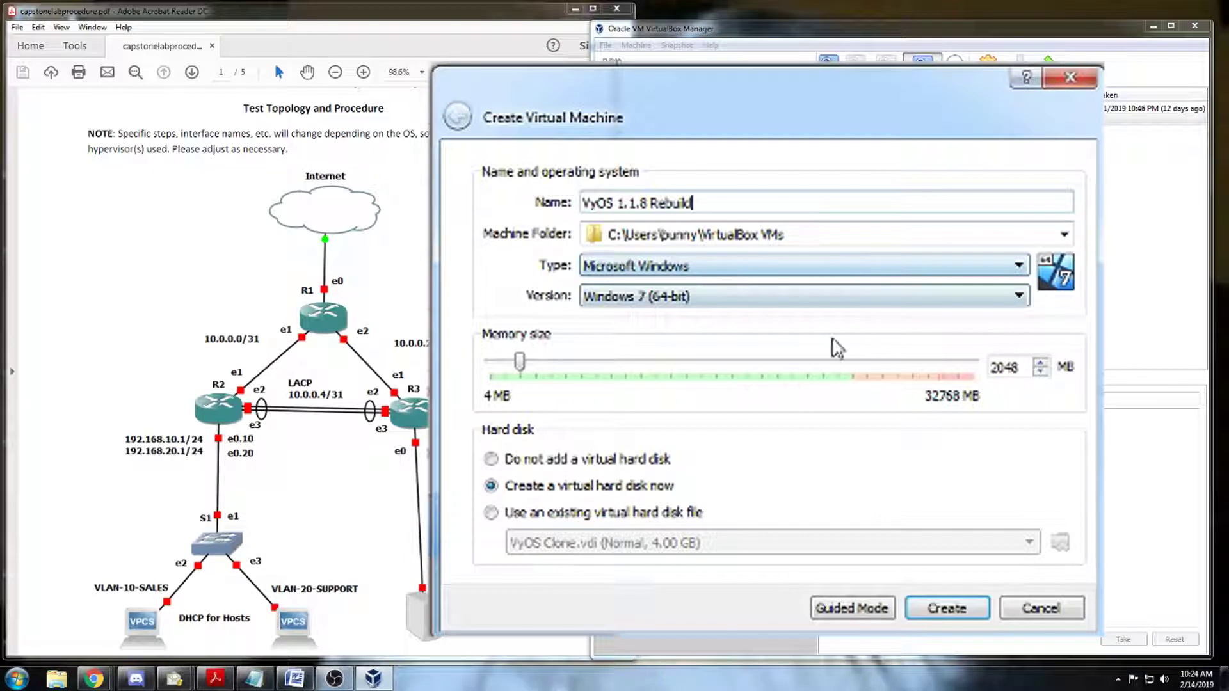
type(" 1")
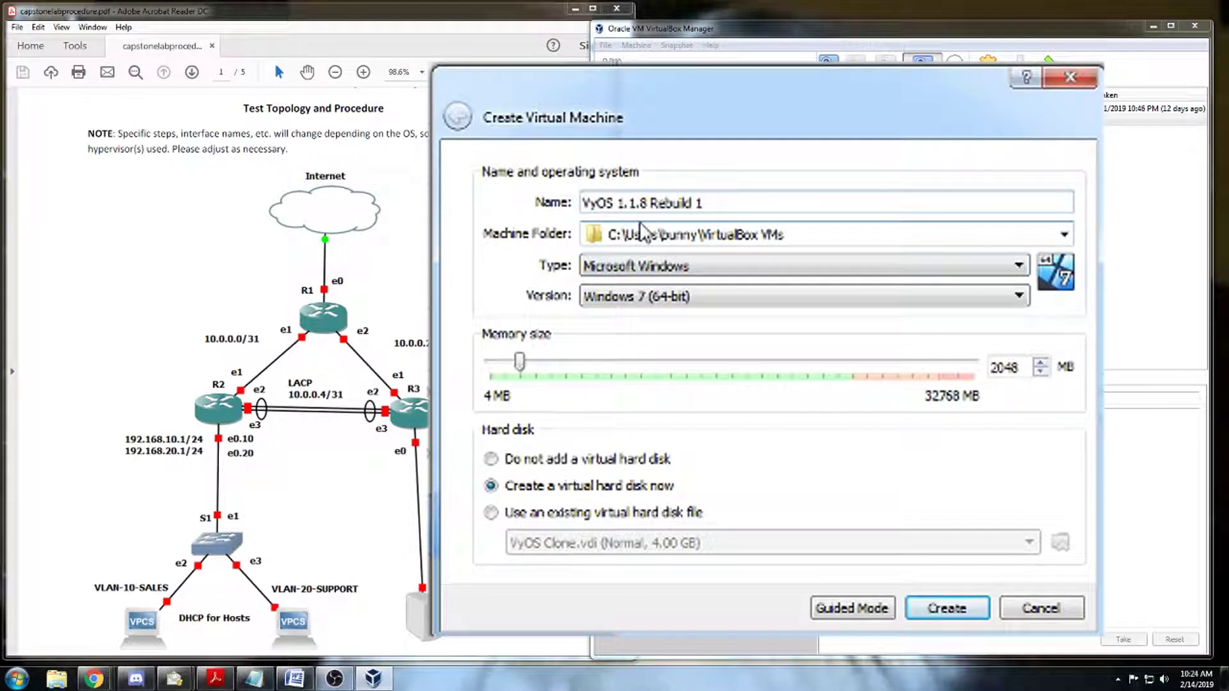
Step: Set the machine's type to Linux and version to Other Linux (64-bit), and create it with a new virtual hard disk
left_click(736, 266)
left_click(754, 304)
left_click(1019, 296)
scroll(769, 387, "down", 4)
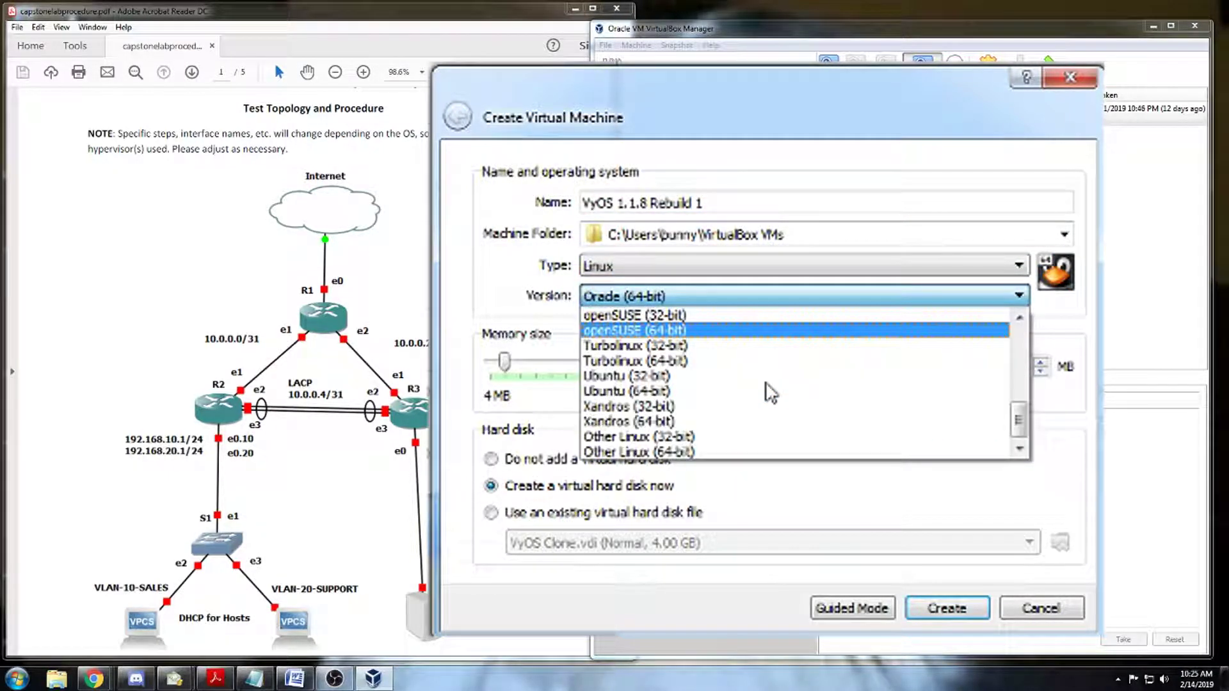
left_click(688, 451)
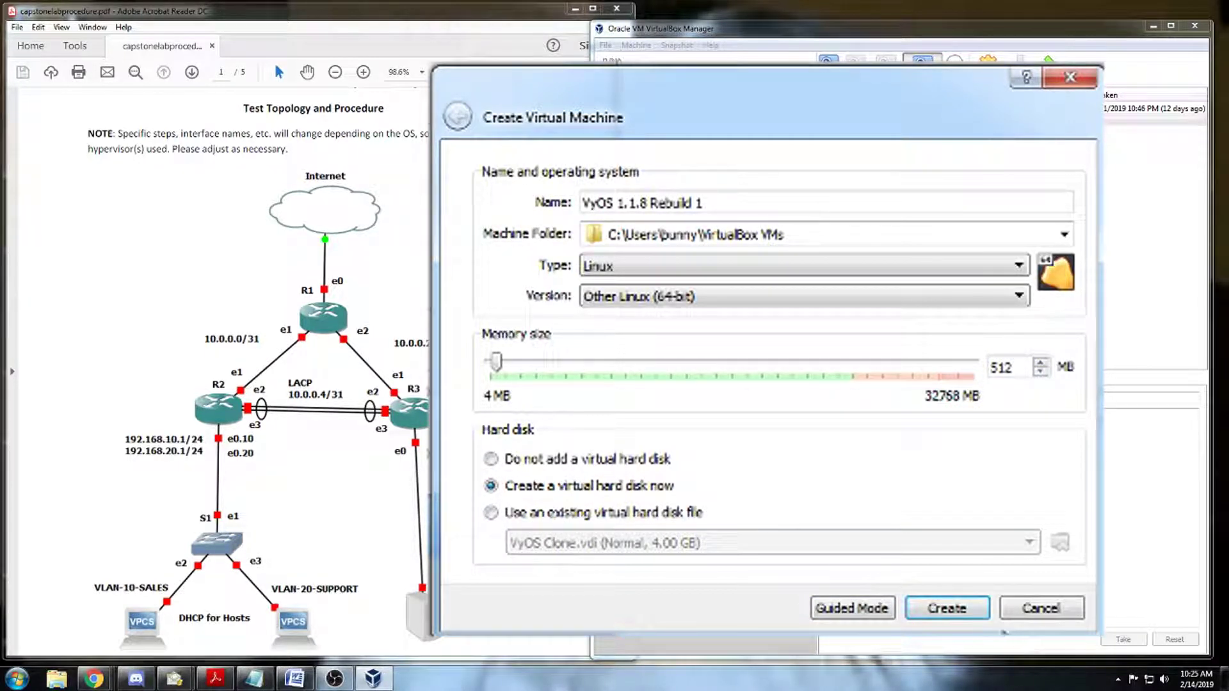
left_click(950, 611)
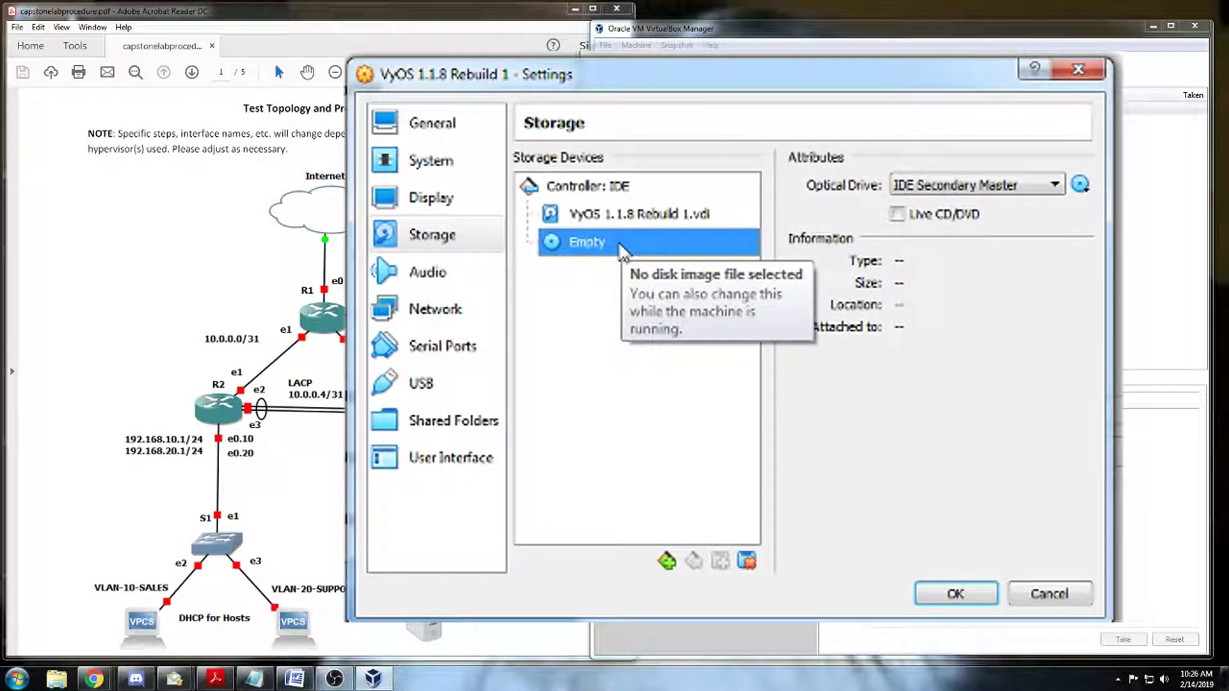
Step: Load vyos-1.1.8-amd64.iso from the Downloads folder into the new machine's empty optical drive
left_click(1080, 186)
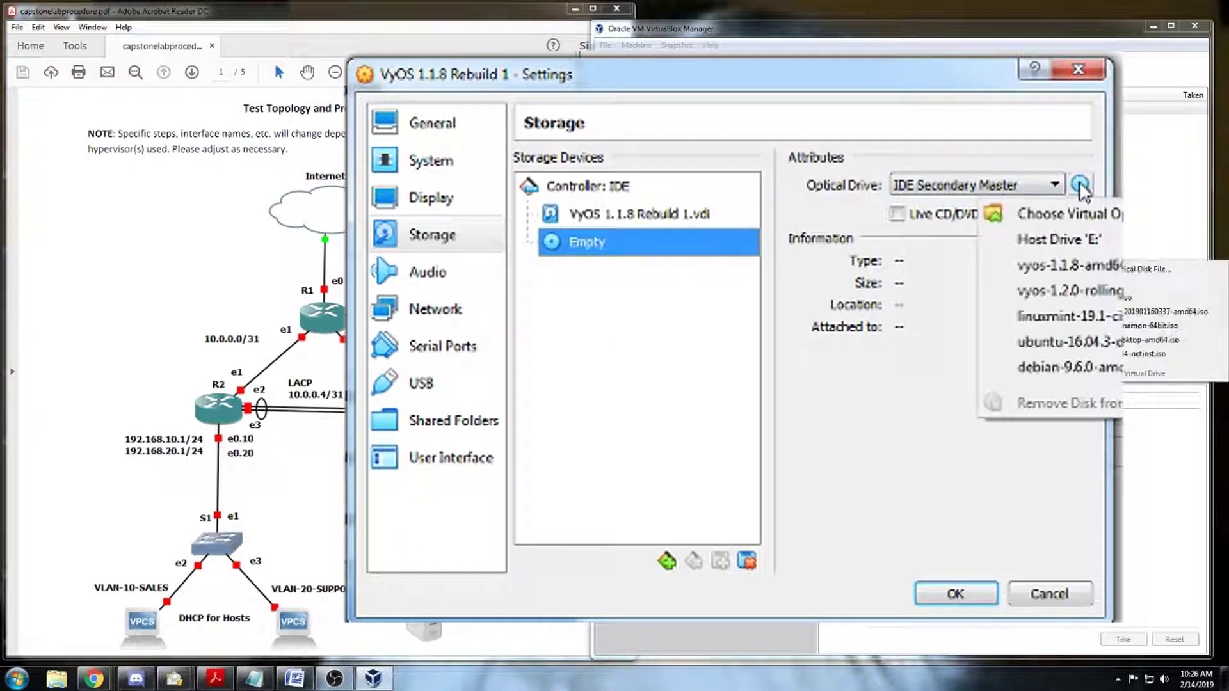
left_click(1070, 213)
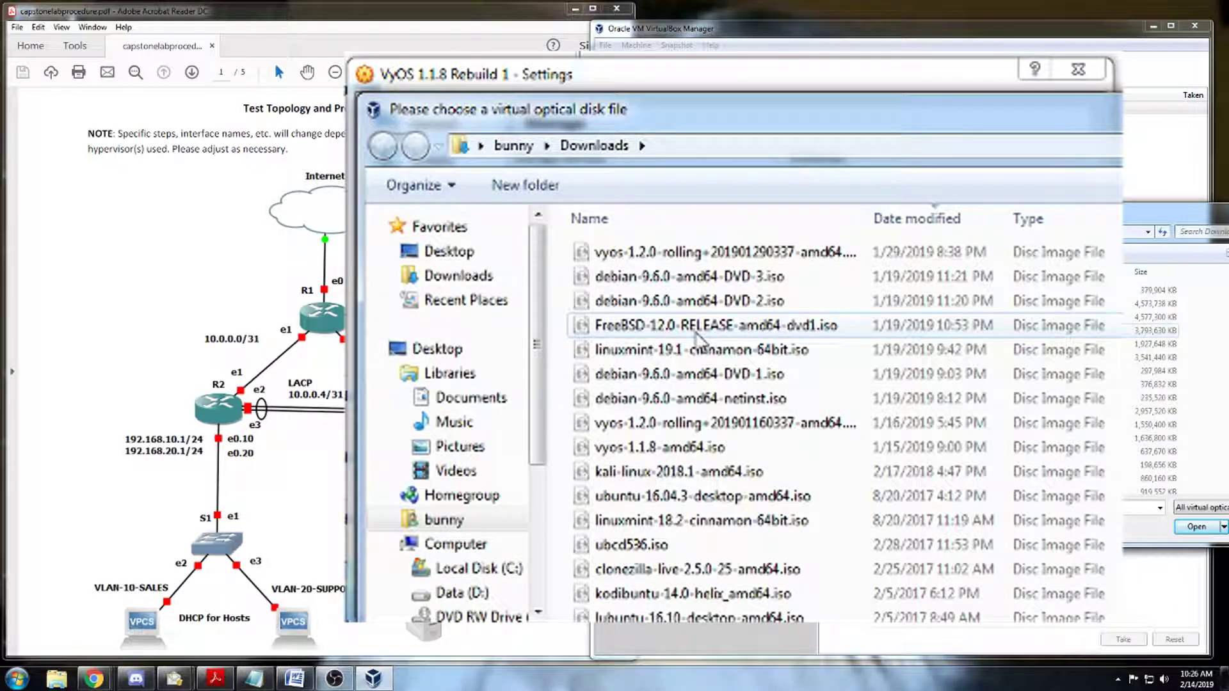
left_click(678, 448)
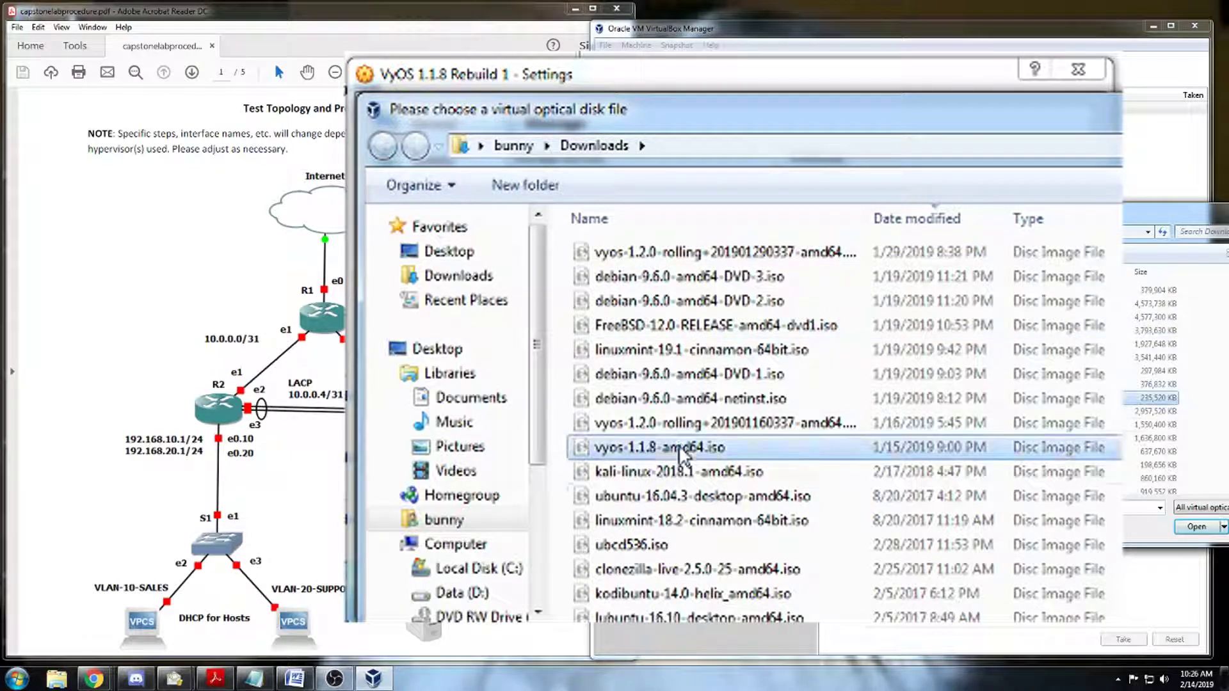
left_click(1193, 528)
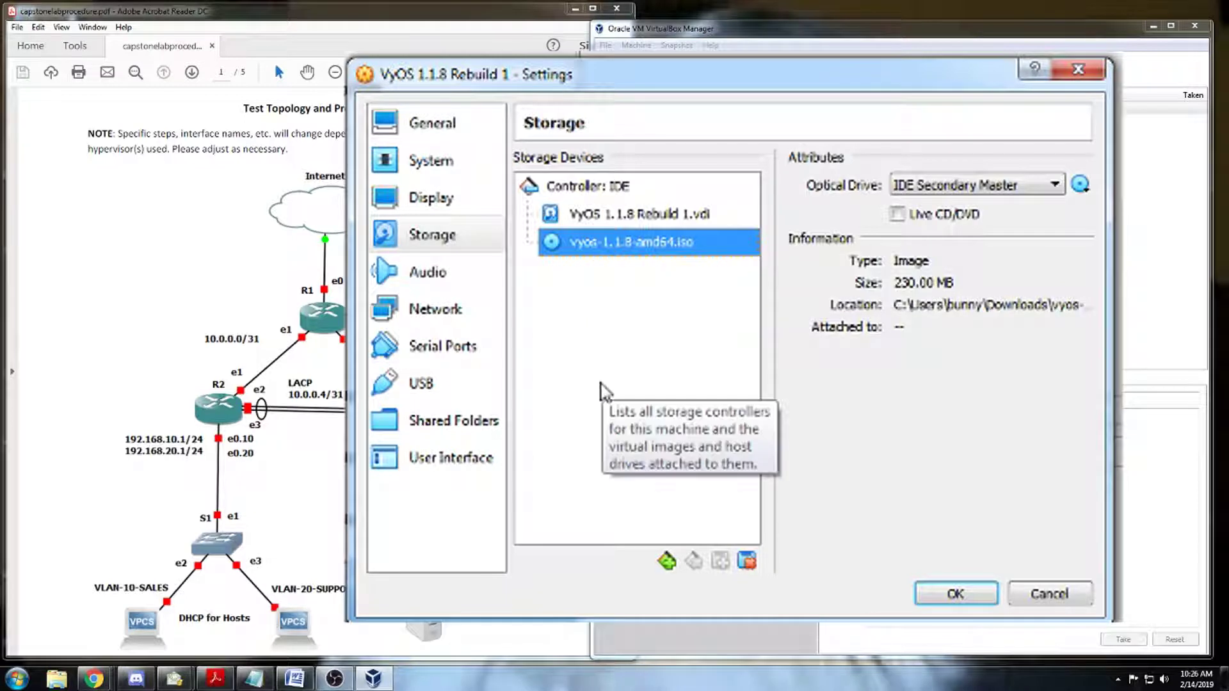
Step: Enable network adapters 2, 3 and 4 in the machine's network settings
left_click(434, 313)
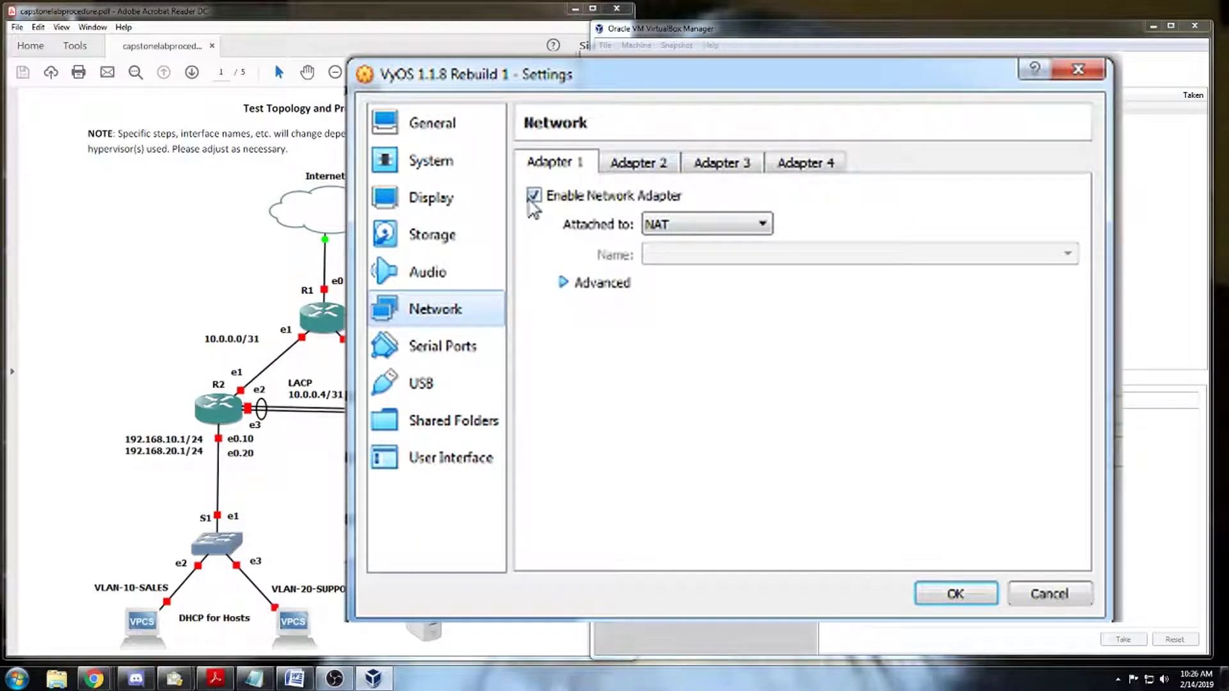
left_click(618, 174)
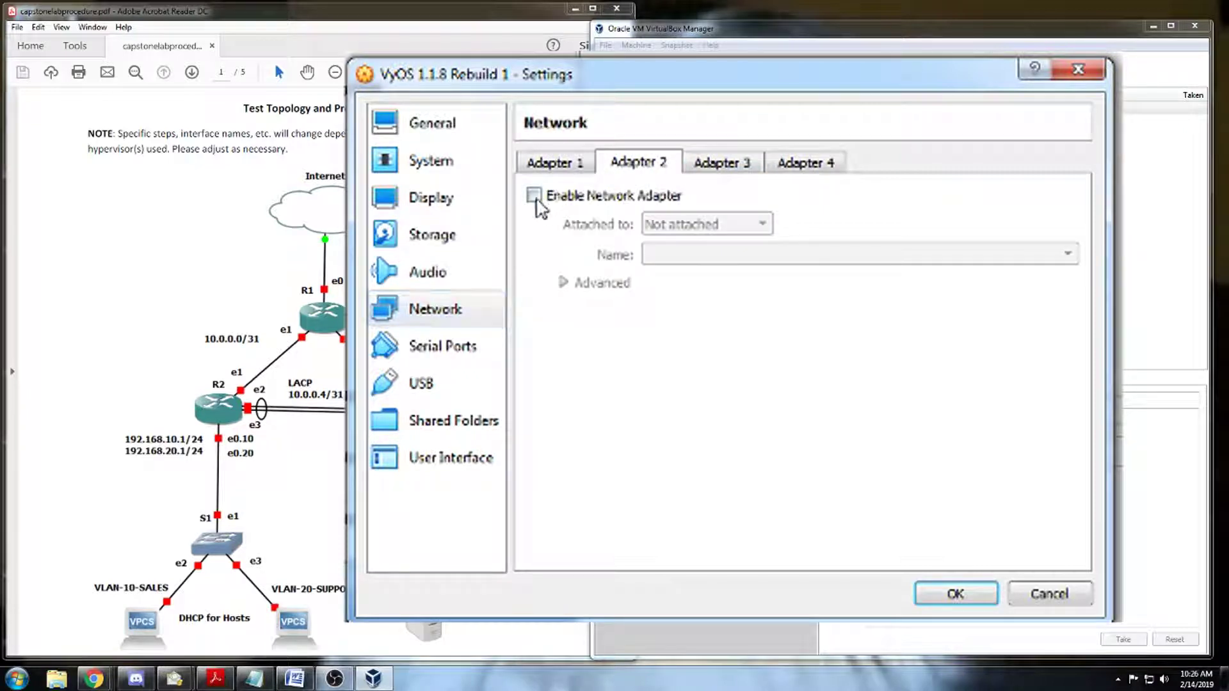
left_click(535, 198)
left_click(715, 168)
left_click(534, 195)
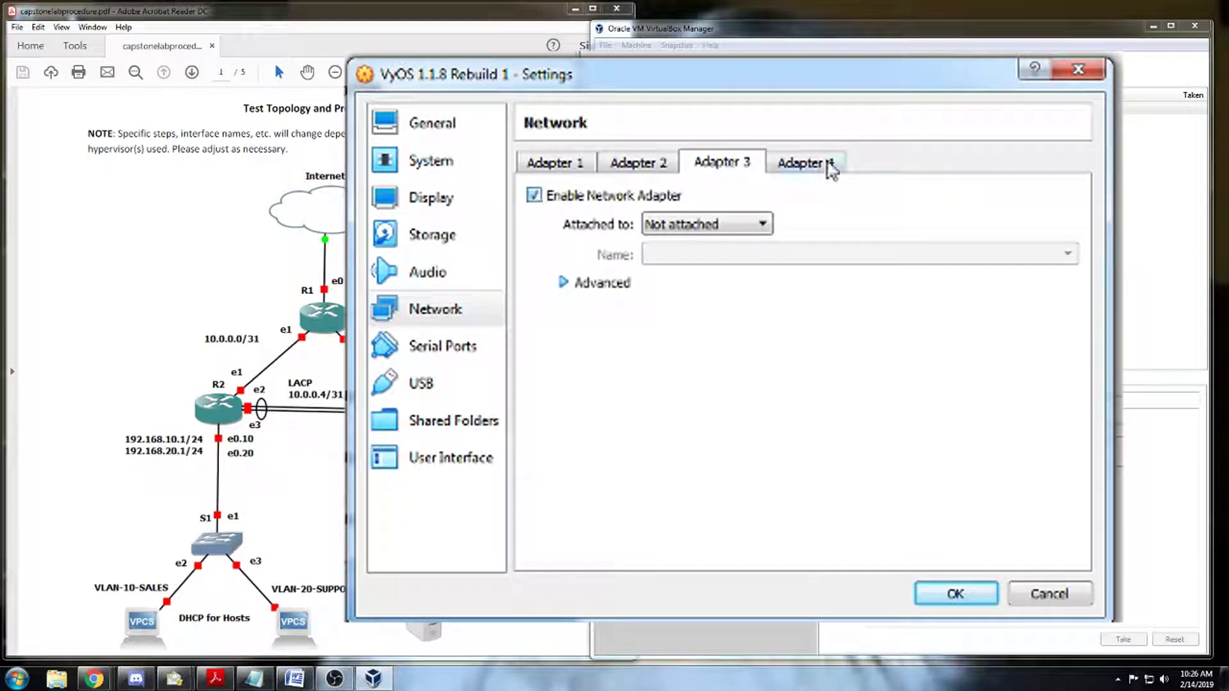
left_click(825, 164)
left_click(534, 195)
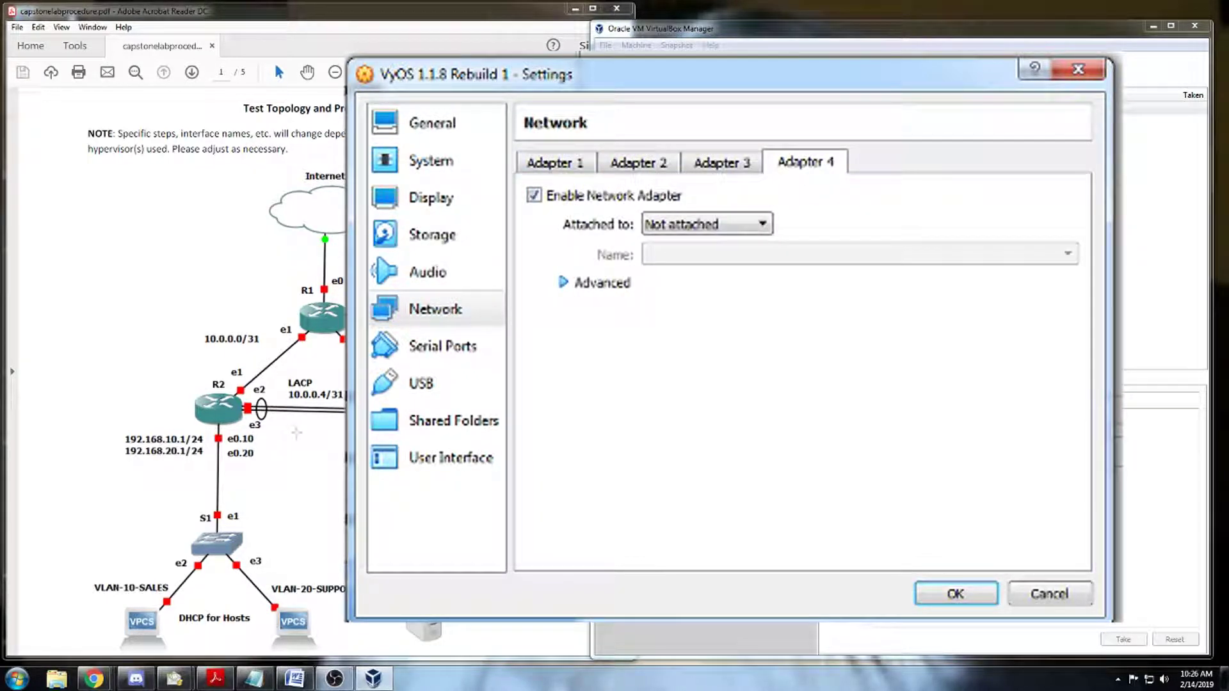
Step: Set network adapter 1 to Not attached and save the machine's settings
left_click(563, 168)
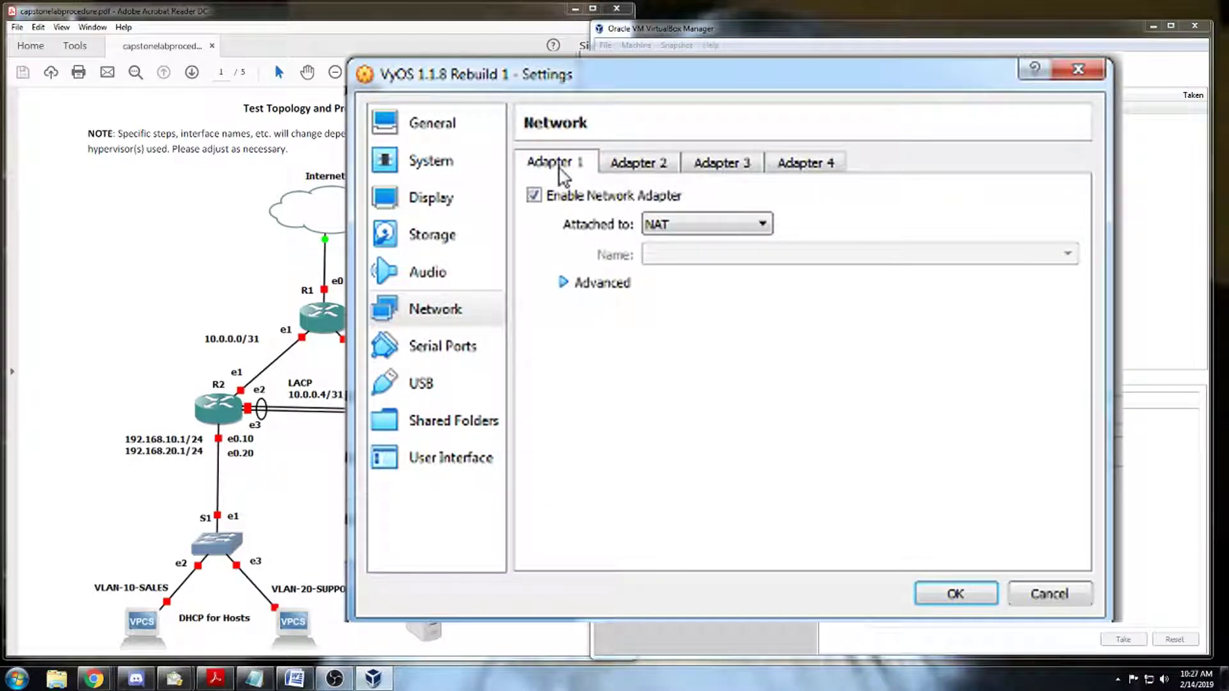
left_click(678, 230)
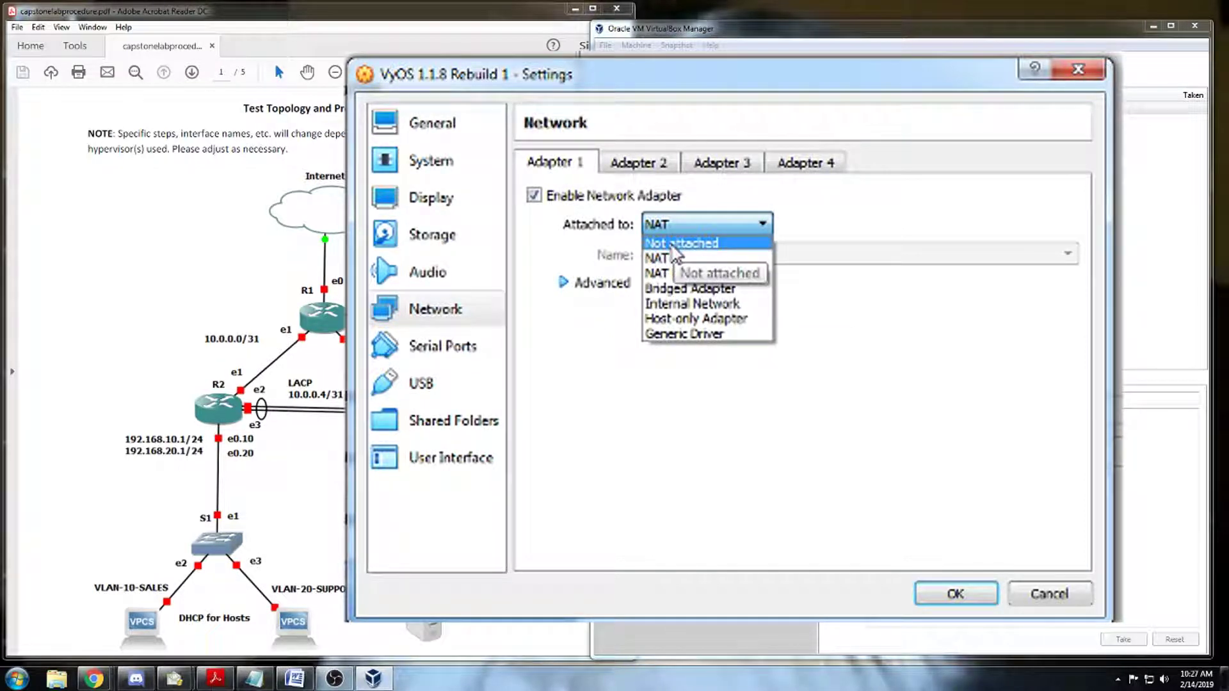
left_click(675, 245)
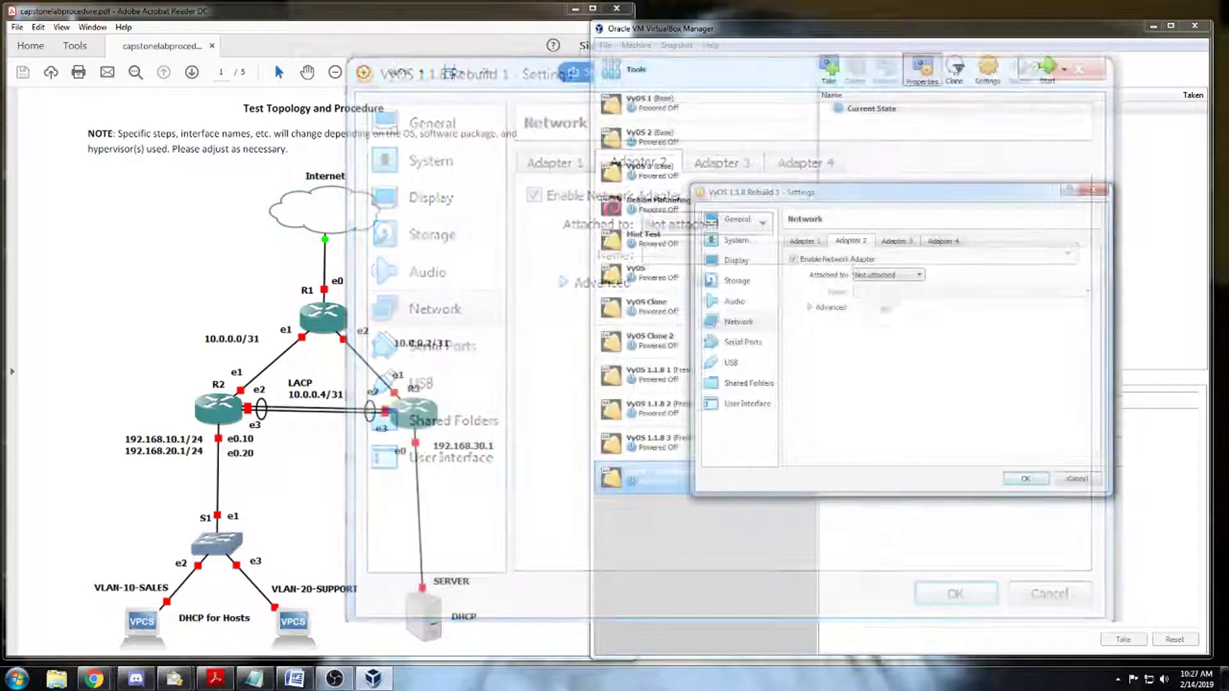
left_click(1027, 478)
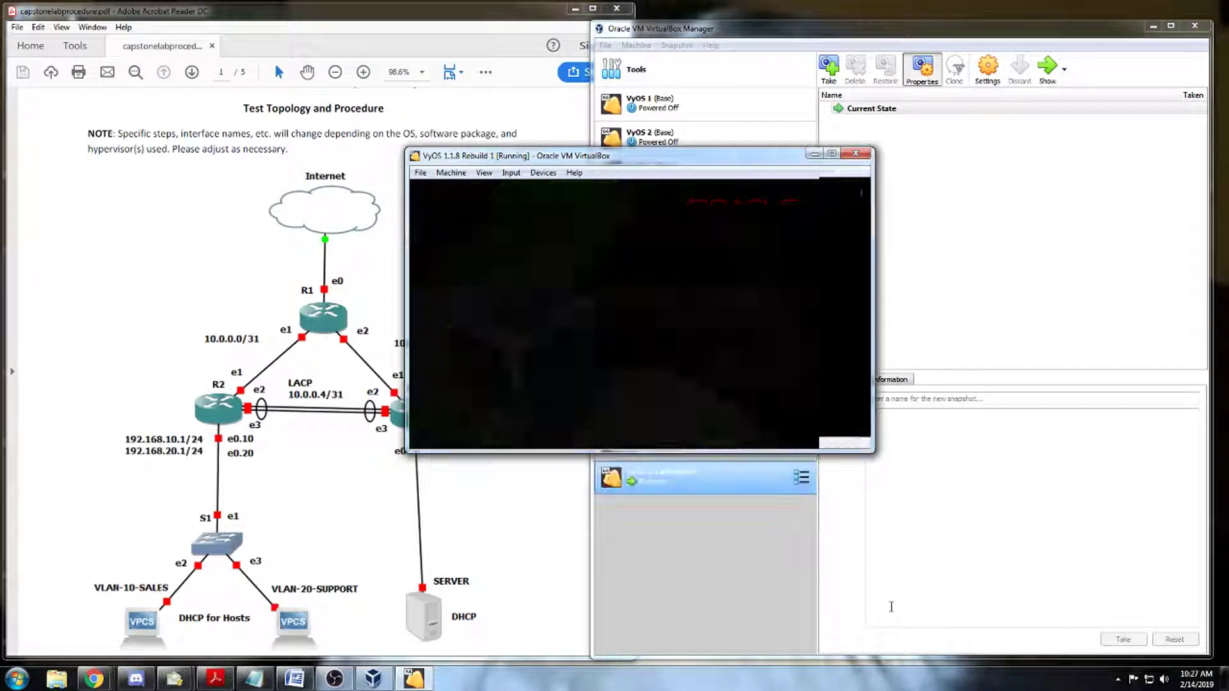
Step: Enlarge the running machine's window and log in at the VyOS console with the default username and password
left_click_drag(869, 451, 868, 487)
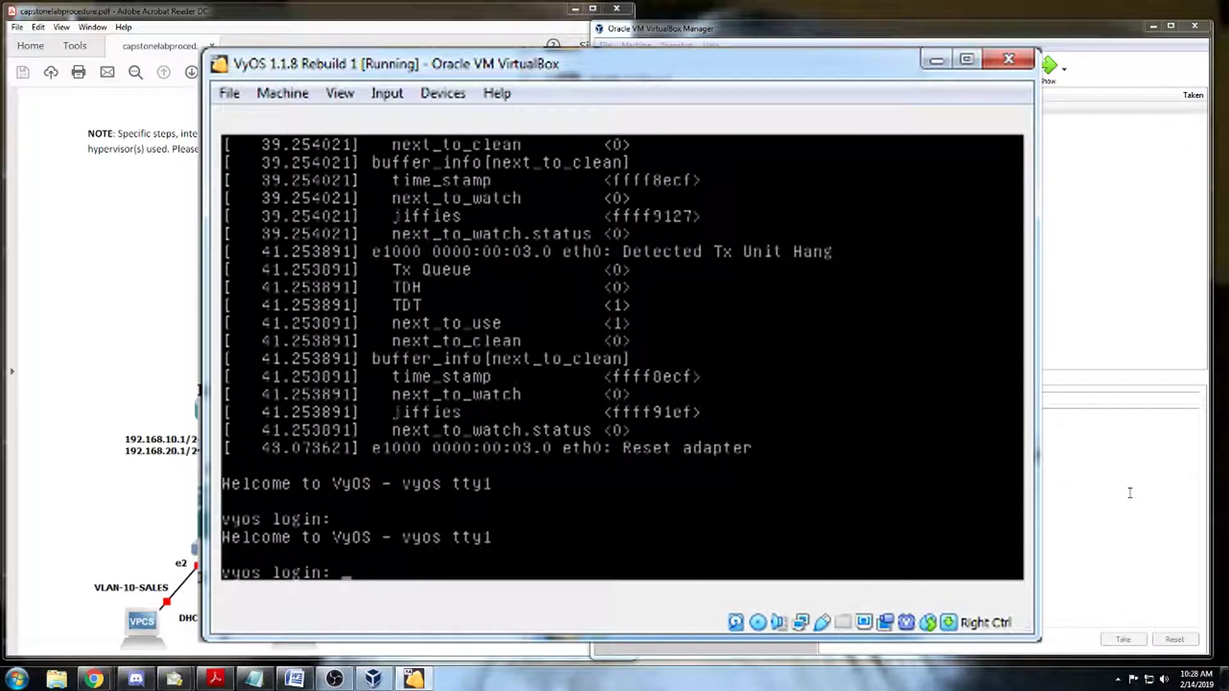
type("vyos")
key("Return")
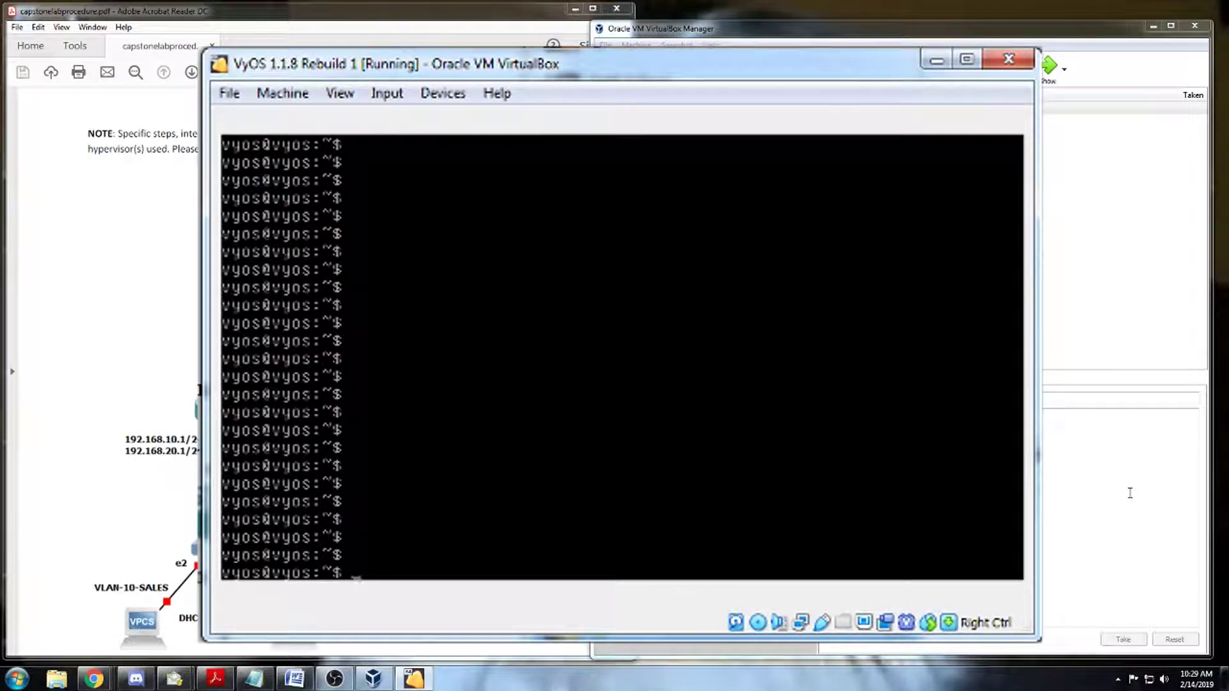
Step: Start the VyOS installer with "install image" and answer "y" to continue the installation
type("install image")
key("Return")
type("y")
key("Return")
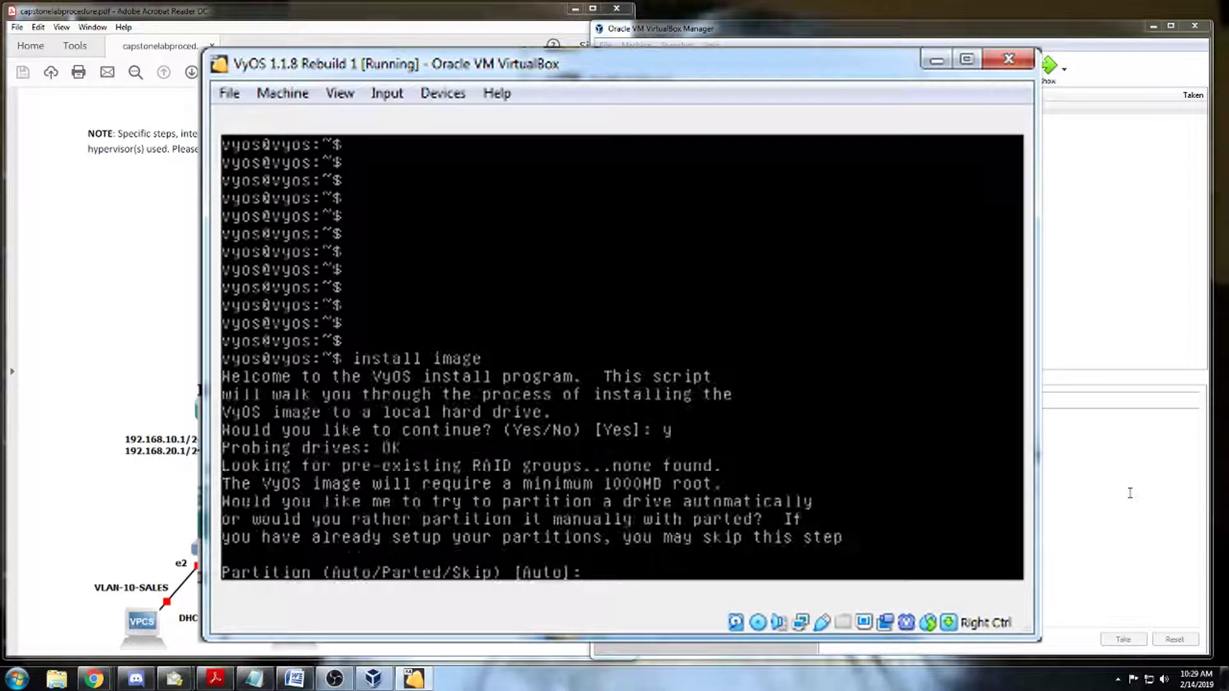
Step: Partition sda automatically, confirm erasing it with "y", and accept the default root partition size and image name
key("Return")
key("Return")
type("y")
key("Return")
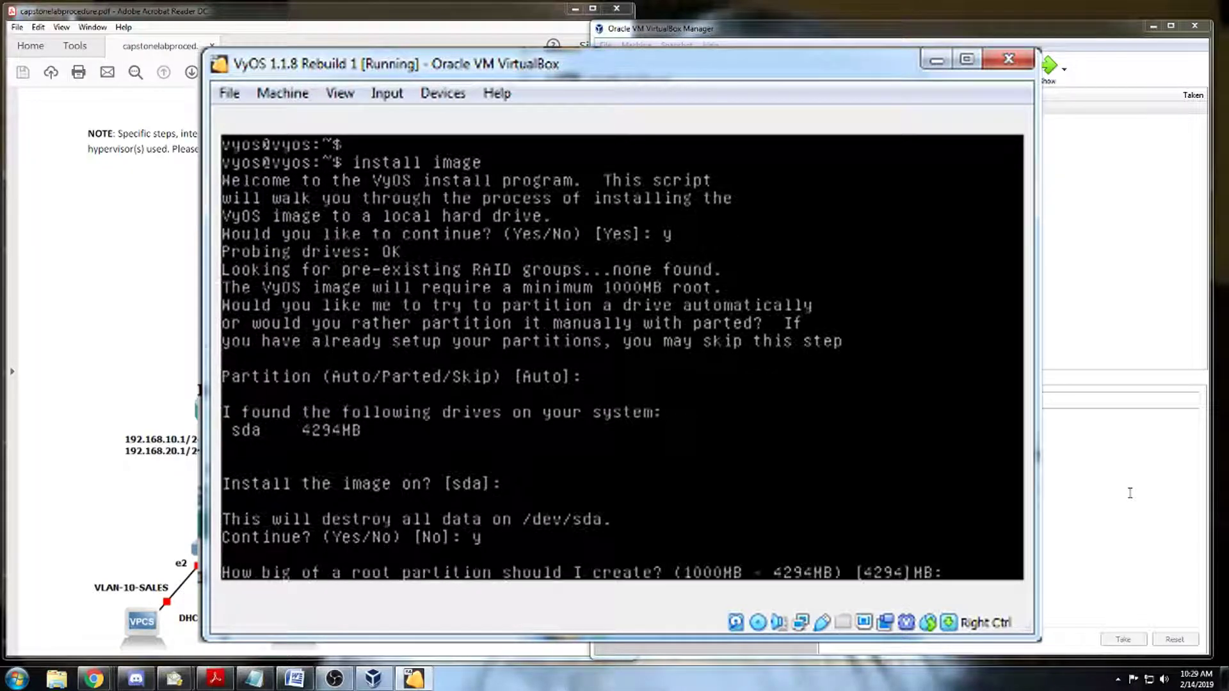
key("Return")
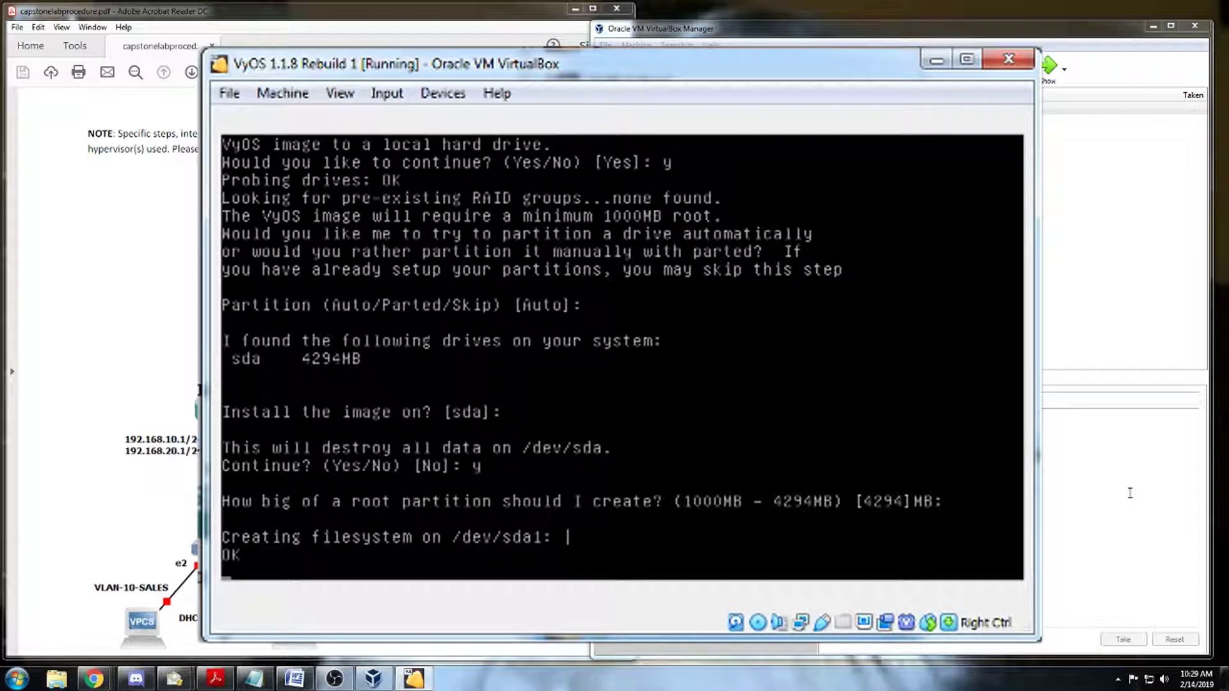
key("Return")
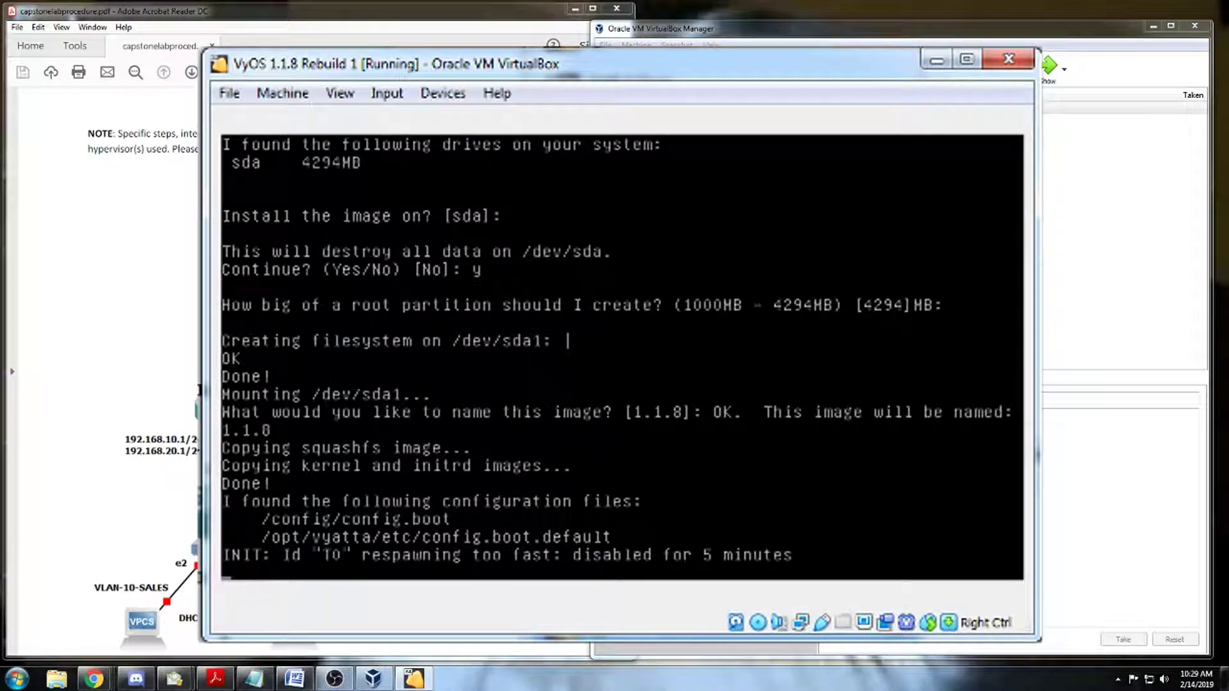
Step: Copy the default configuration file, set the password for the vyos administrator account, and install the GRUB boot loader on sda
key("Return")
key("Return")
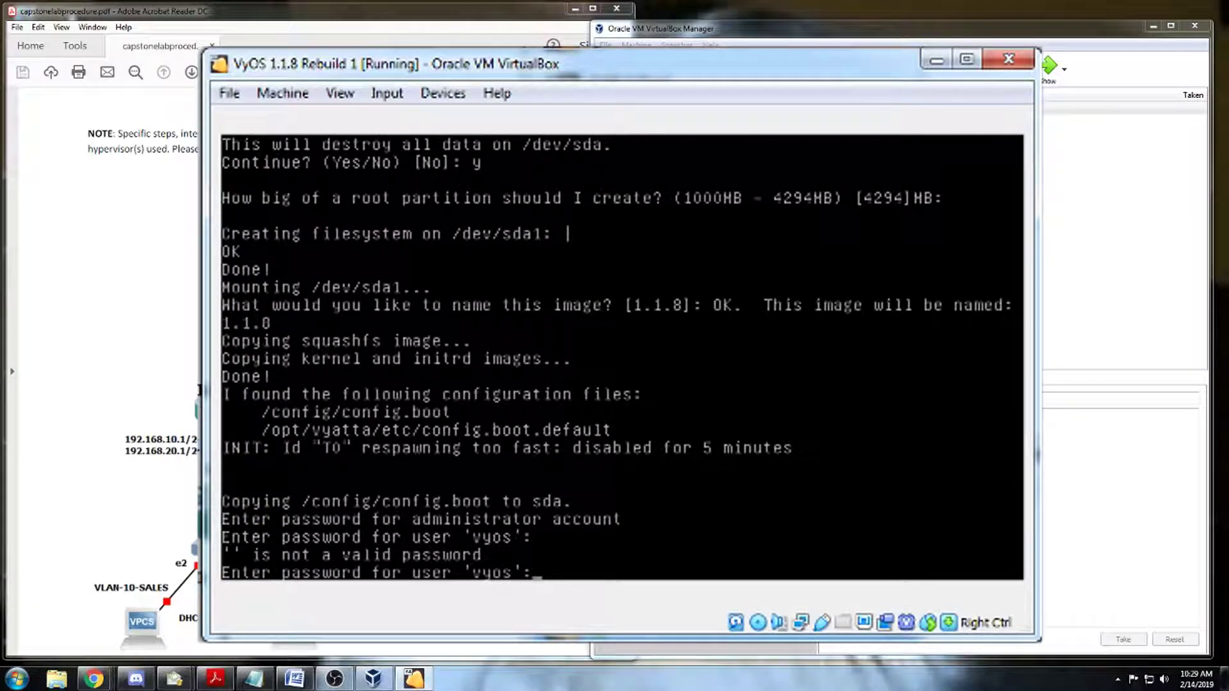
key("Return")
key("Return")
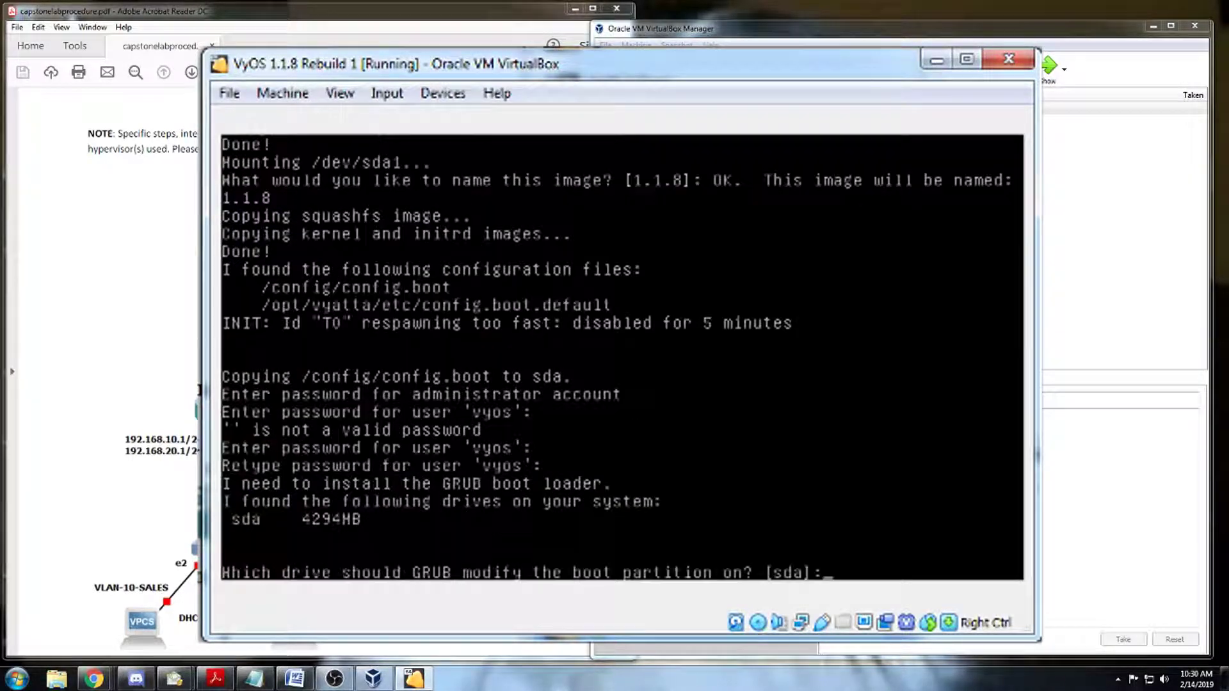
key("Return")
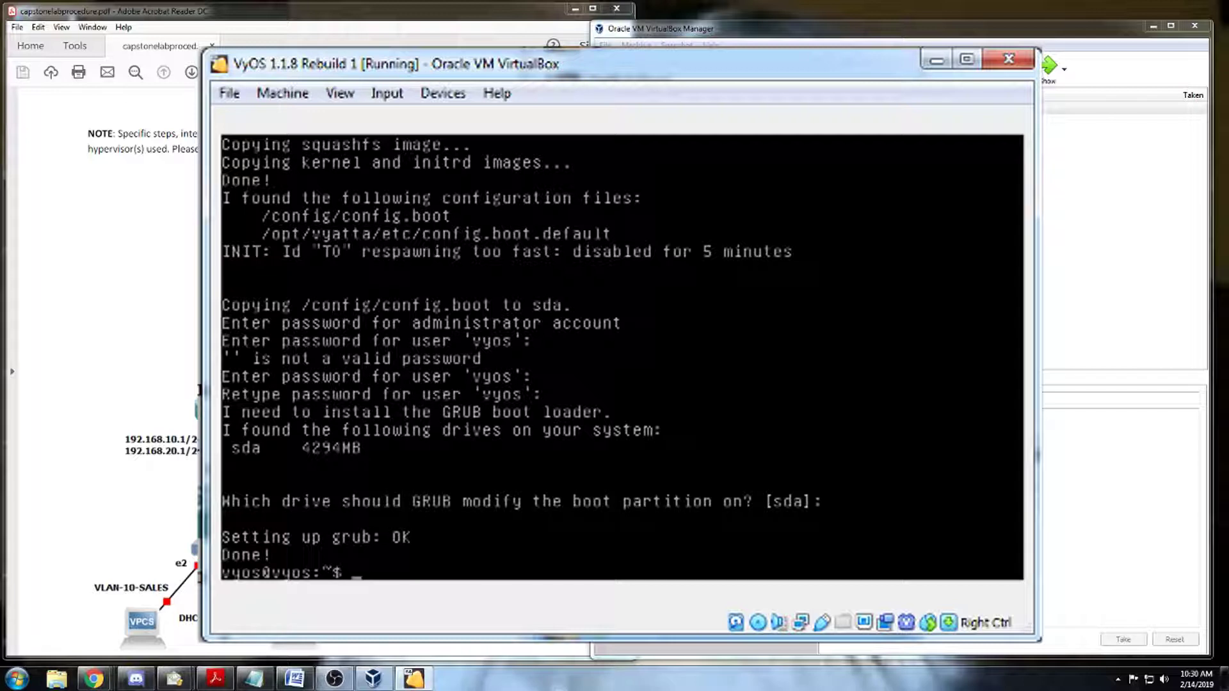
Step: List the available commands at the VyOS prompt to look up the one for powering off
type("oweroff")
key("BackSpace")
key("BackSpace")
key("BackSpace")
key("BackSpace")
key("BackSpace")
key("Tab")
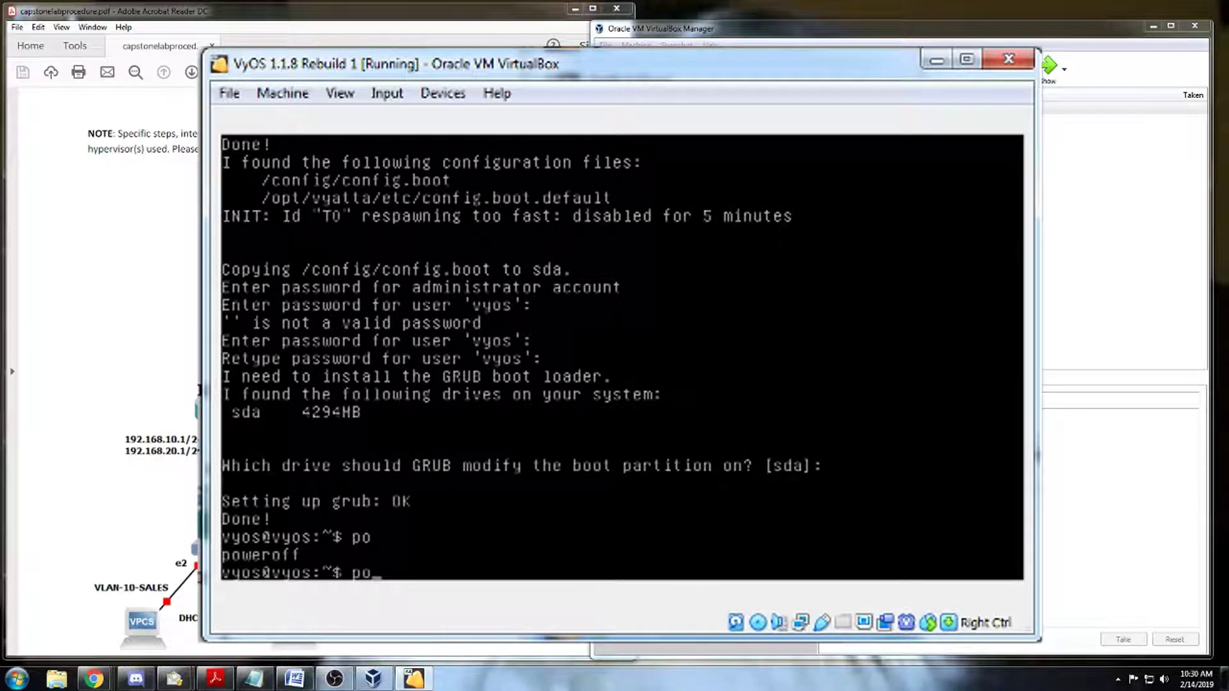
key("BackSpace")
key("BackSpace")
key("Tab")
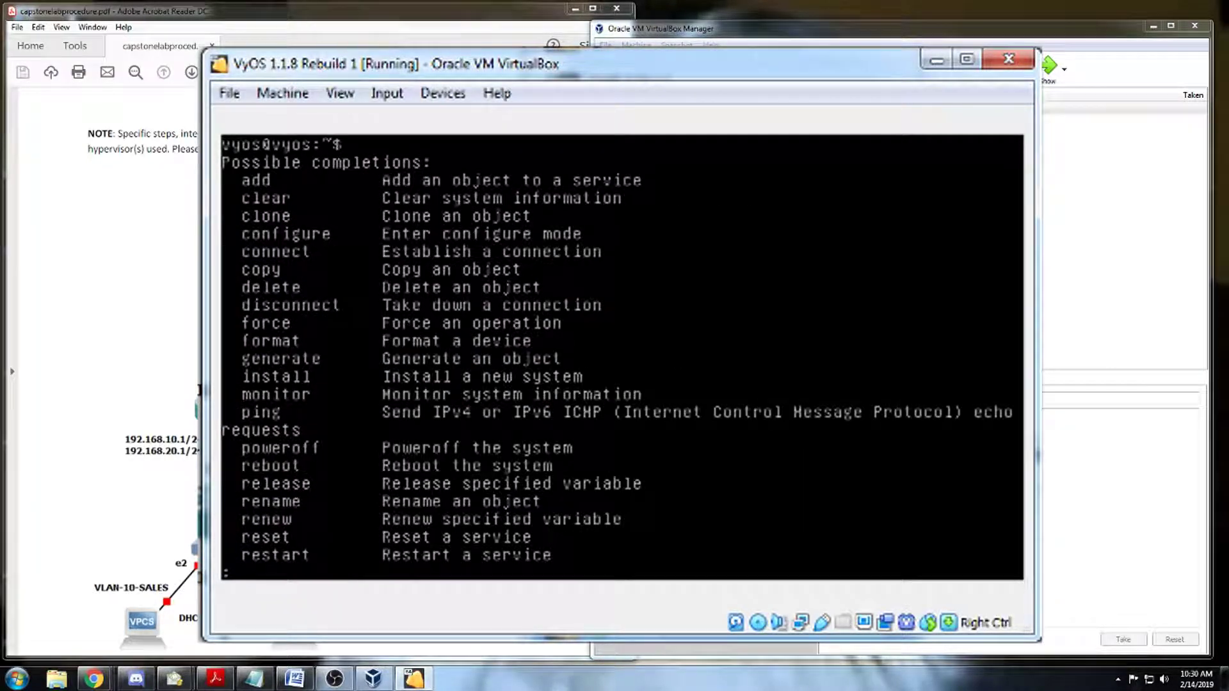
key("space")
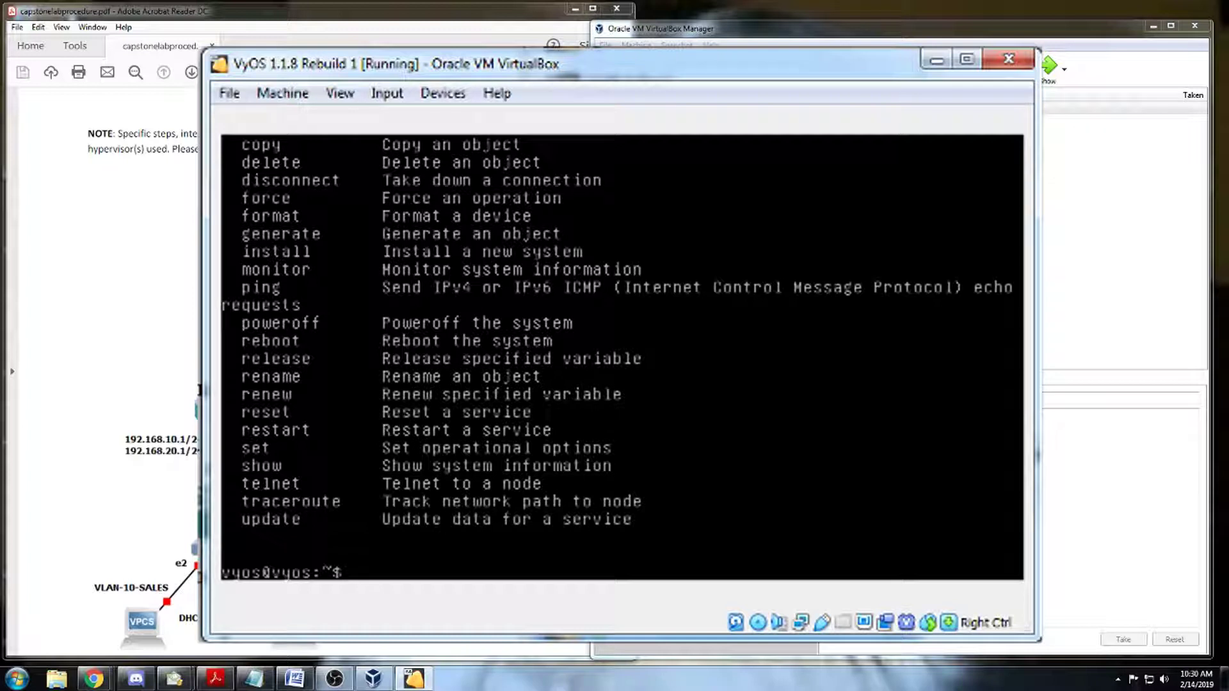
Step: Shut down VyOS with the "pow" command and confirm the poweroff
type("pow")
key("Return")
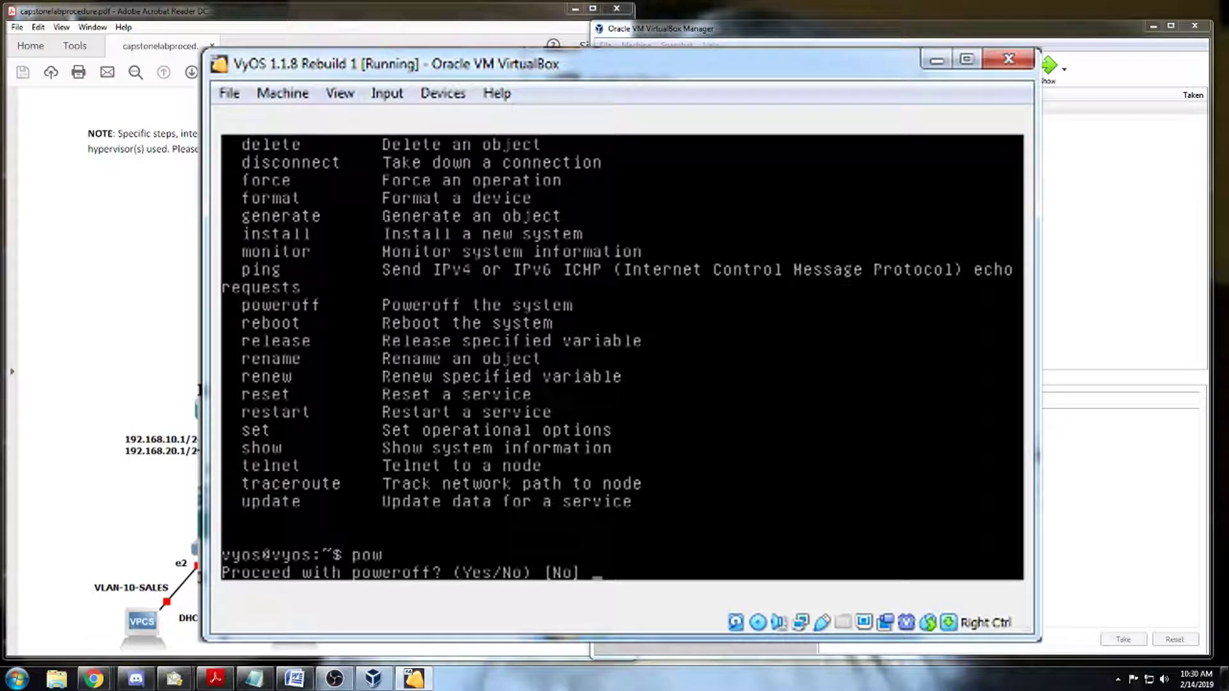
key("Return")
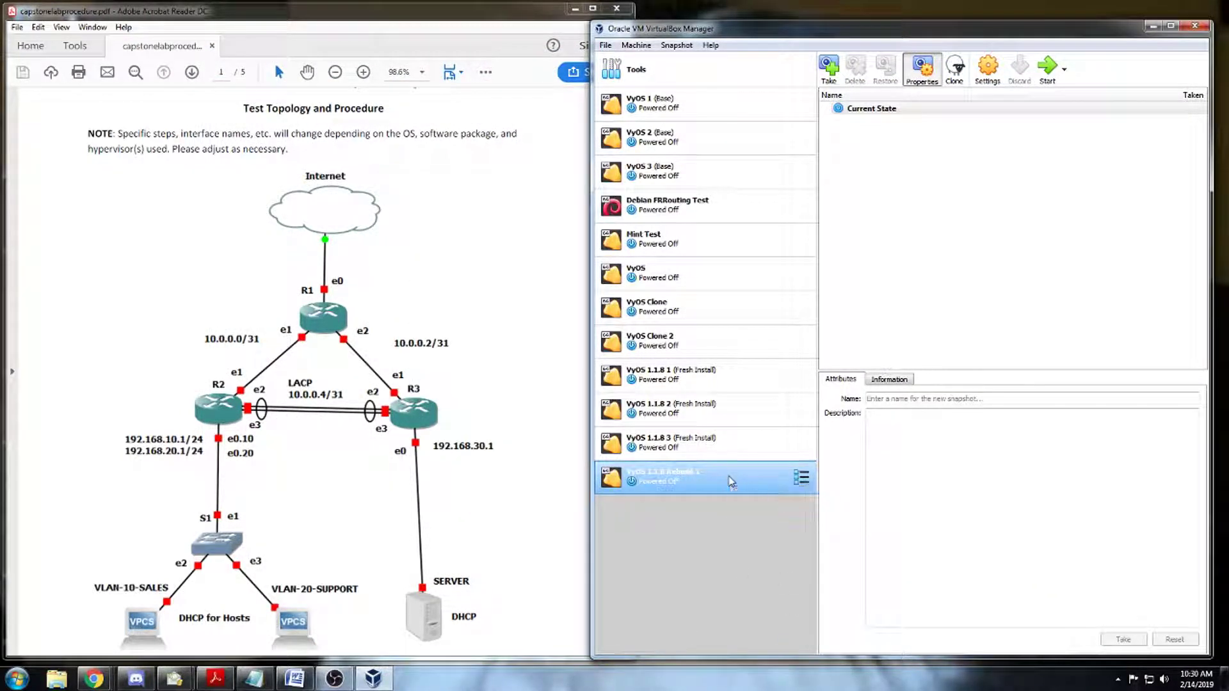
Step: Remove vyos-1.1.8-amd64.iso from the optical drive in the VyOS 1.1.8 Rebuild 1 storage settings and save
right_click(730, 482)
left_click(767, 248)
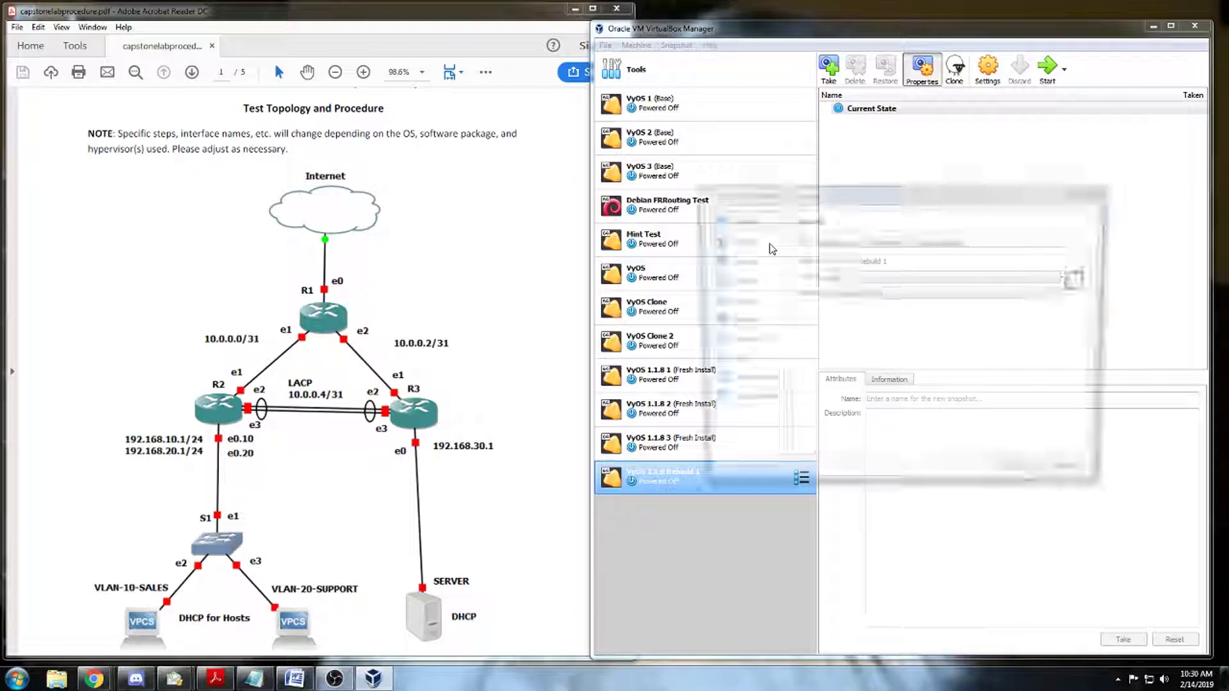
left_click(735, 281)
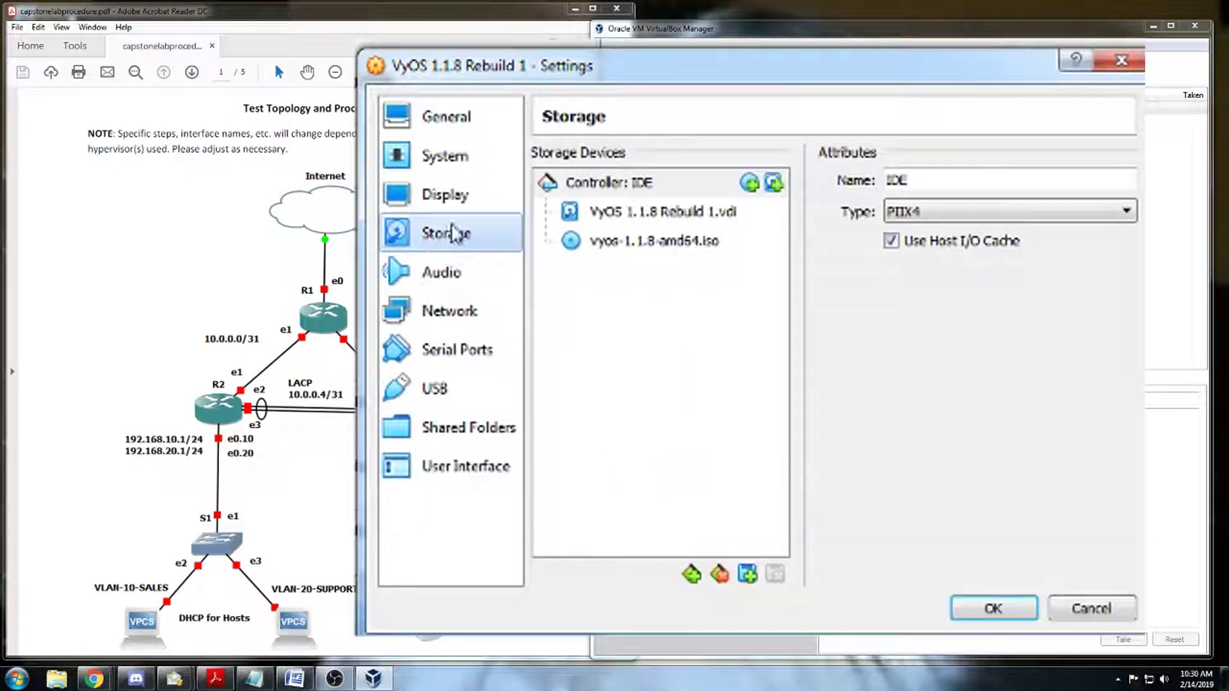
left_click(653, 243)
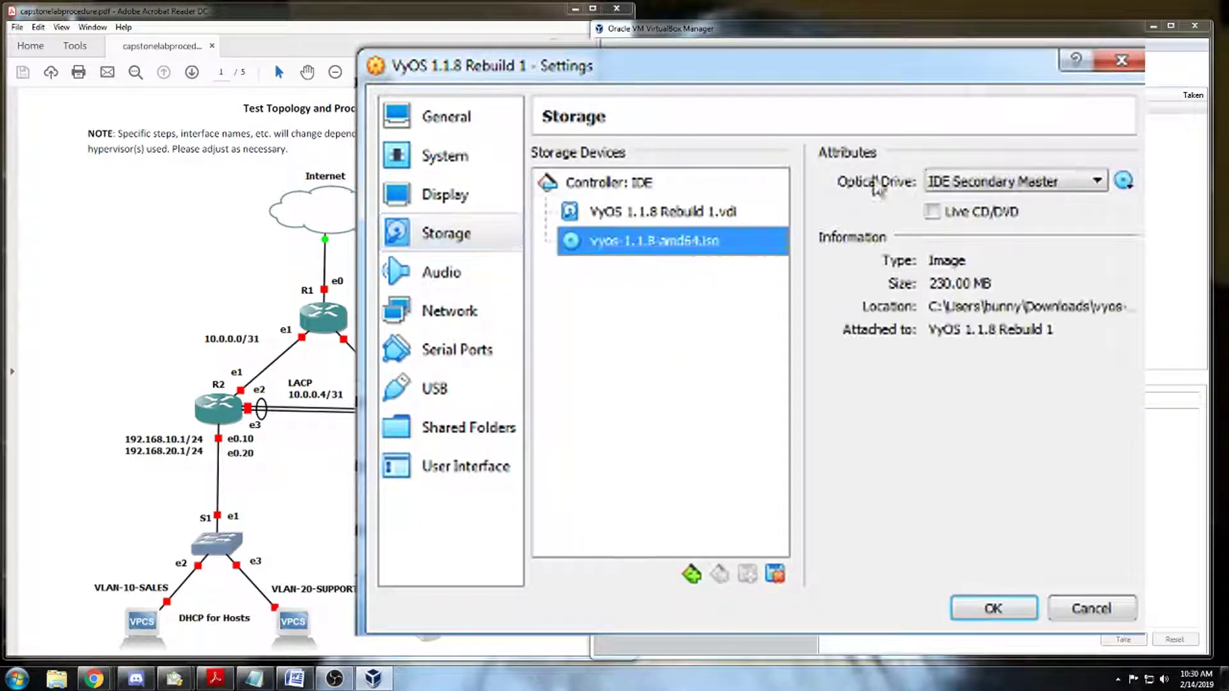
left_click(1124, 182)
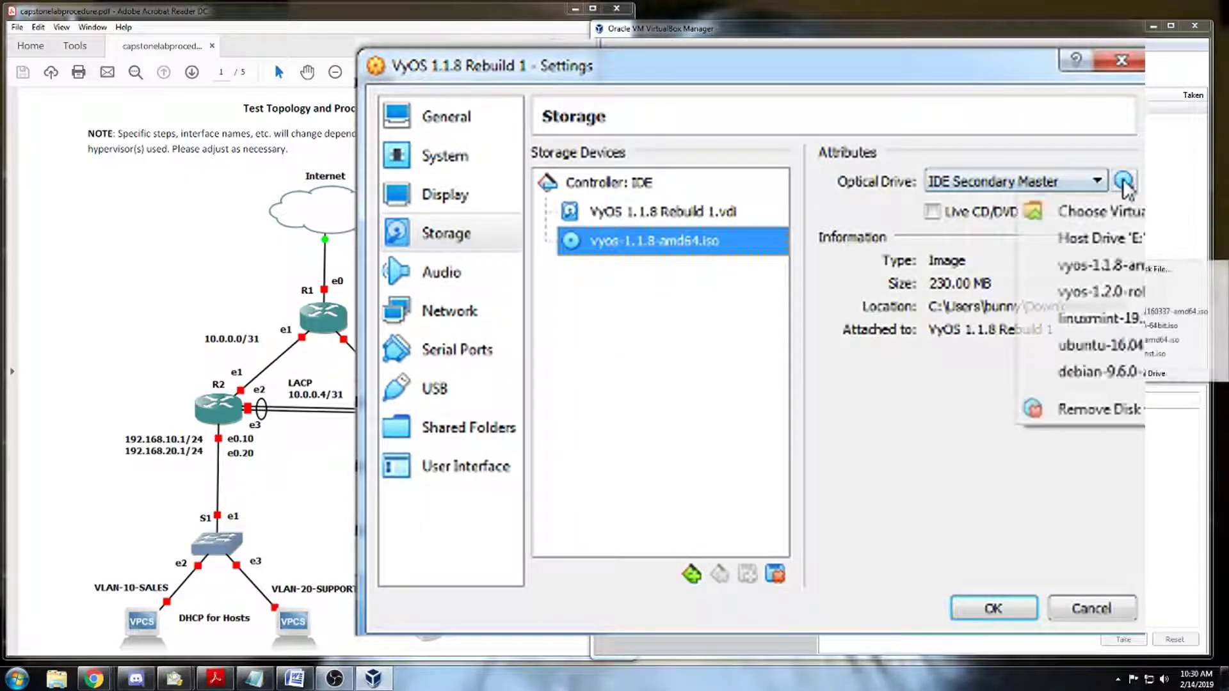
left_click(1108, 409)
left_click(1024, 479)
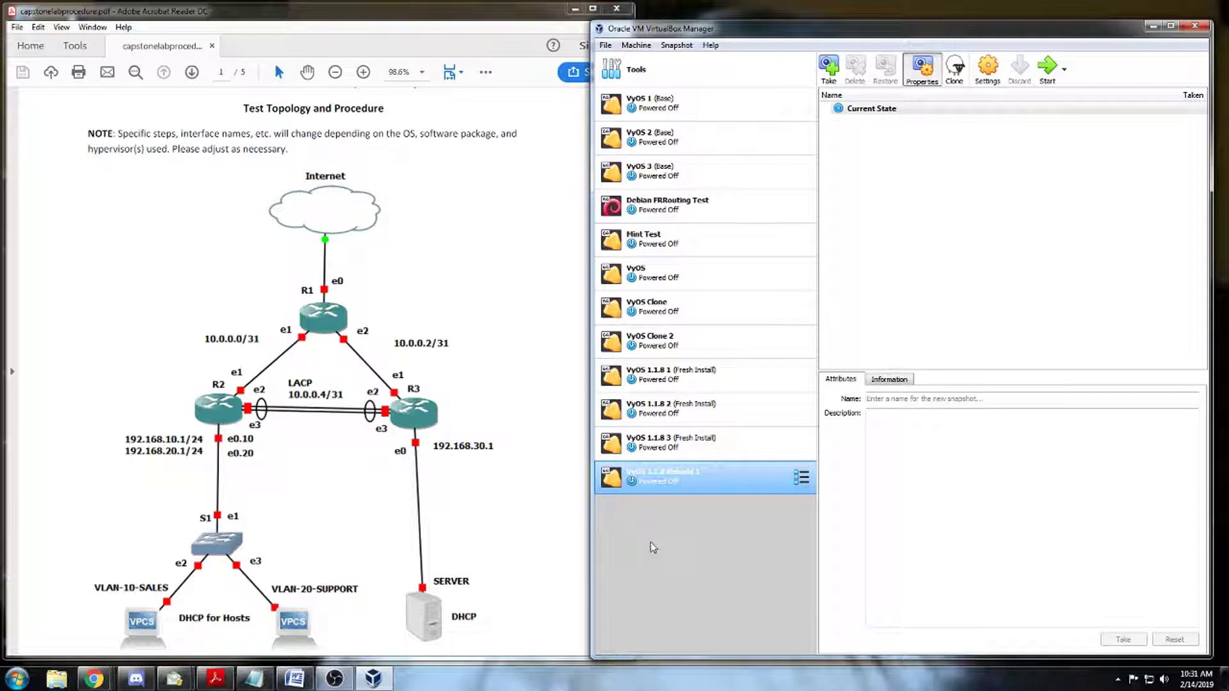
Step: Create the machine "VyOS 1.1.8 Rebuild 2" as Other Linux (64-bit) with 512 MB memory and a dynamically allocated 4.00 GB VDI disk
key("alt+m")
type("nVyOS 1.1.8 Rebuild 2")
left_click(845, 301)
left_click(833, 318)
left_click(854, 318)
scroll(851, 365, "down", 4)
left_click(838, 404)
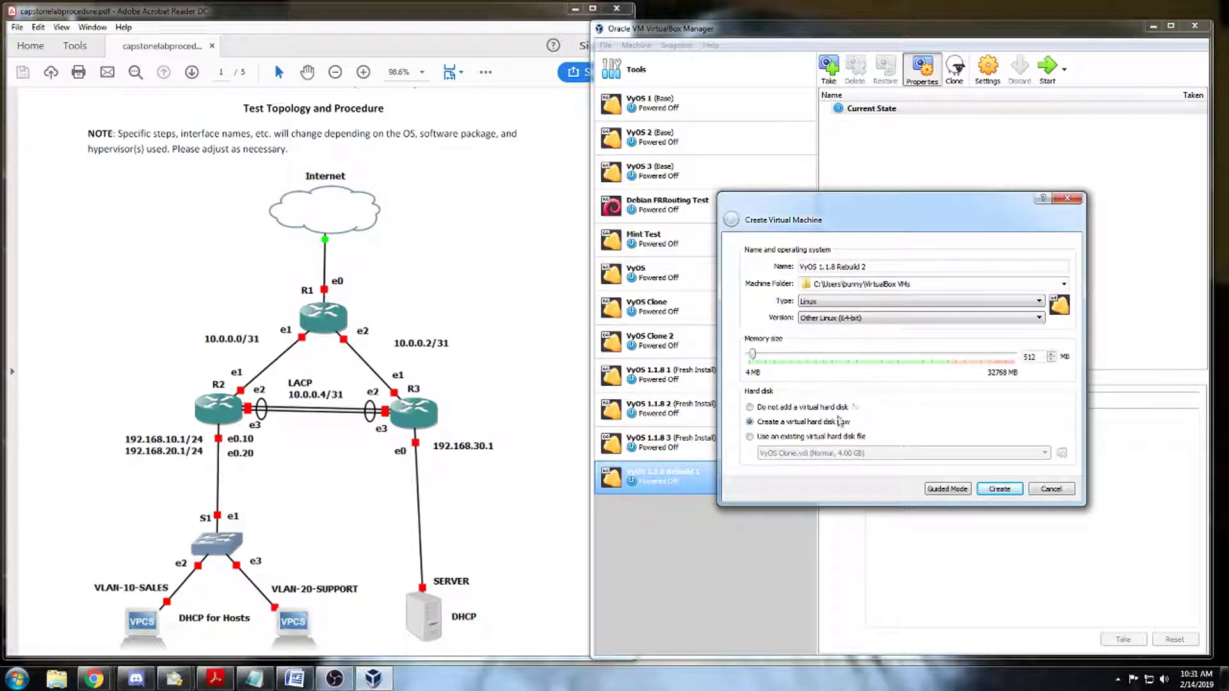
left_click(987, 489)
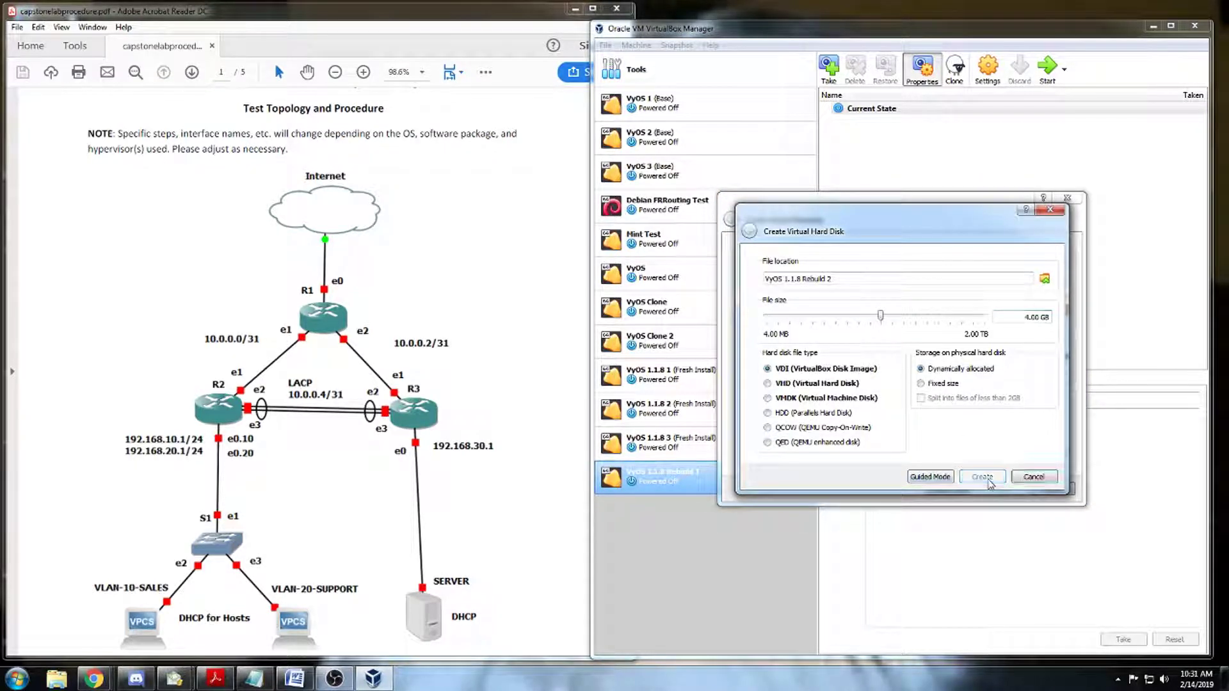
left_click(983, 479)
Step: Configure the network adapters of VyOS 1.1.8 Rebuild 2 in its machine settings, as done for Rebuild 1
right_click(743, 522)
left_click(759, 281)
left_click(739, 322)
left_click(850, 242)
left_click(892, 242)
left_click(805, 241)
left_click(888, 275)
left_click(883, 287)
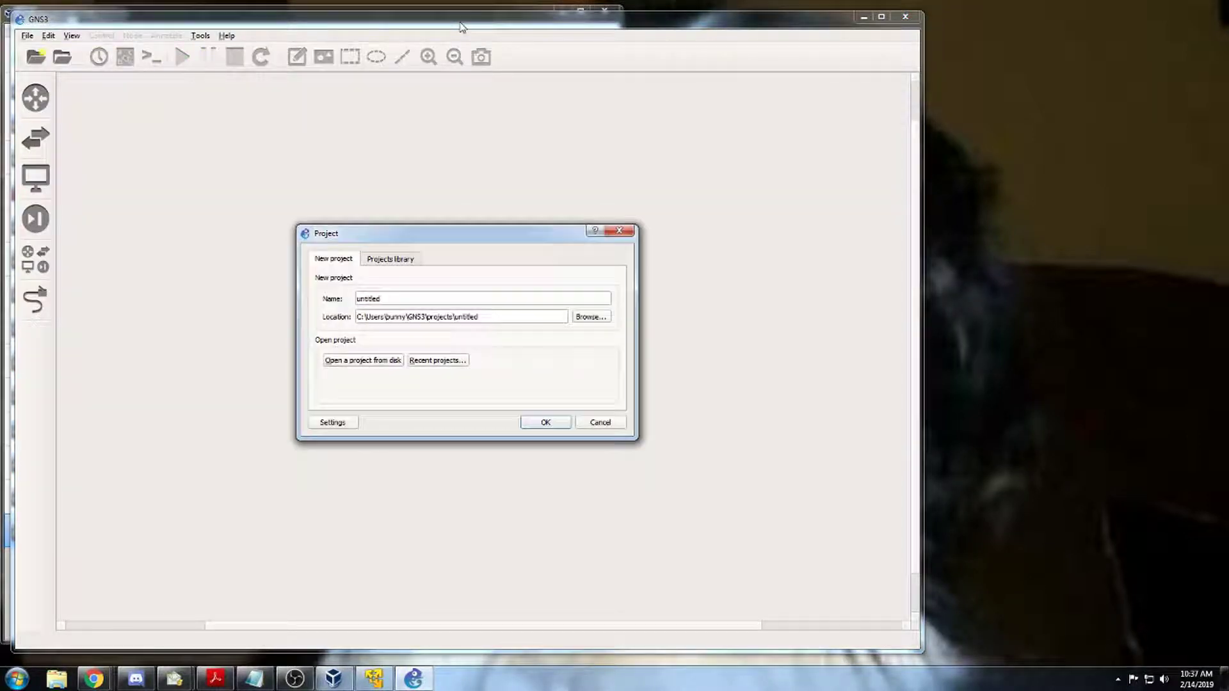
Step: In GNS3, create a new project named "VyOS Rebuild"
double_click(392, 297)
type("lvOS Rebu")
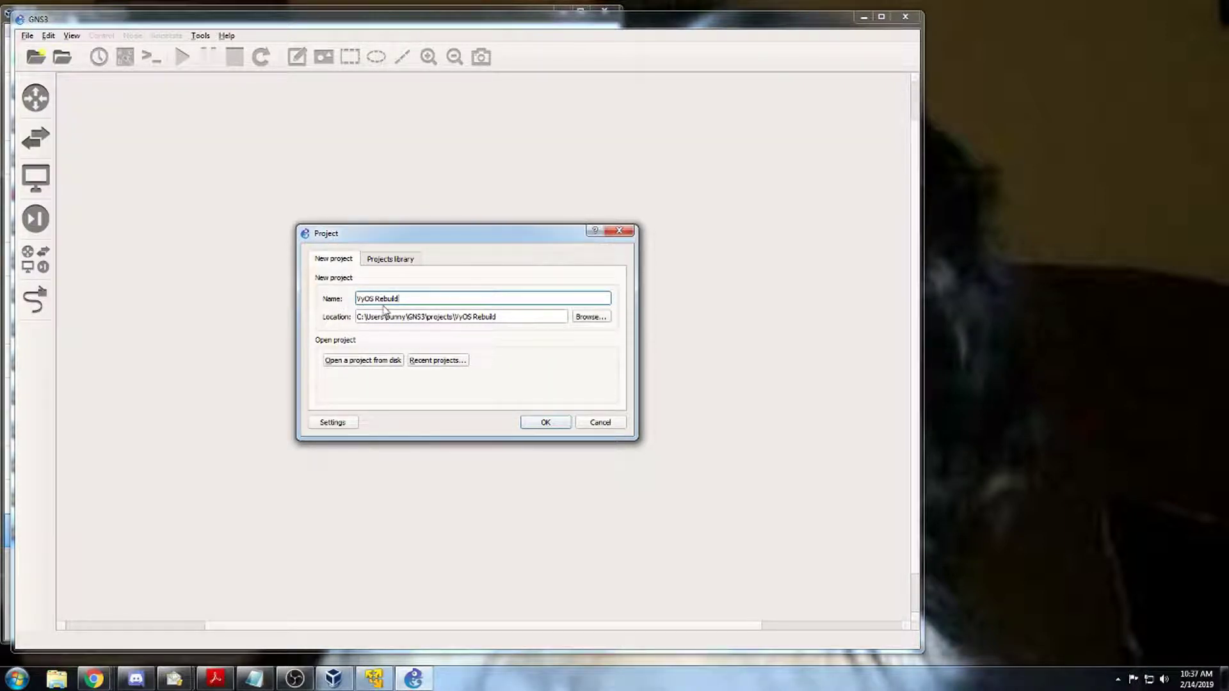
left_click(544, 425)
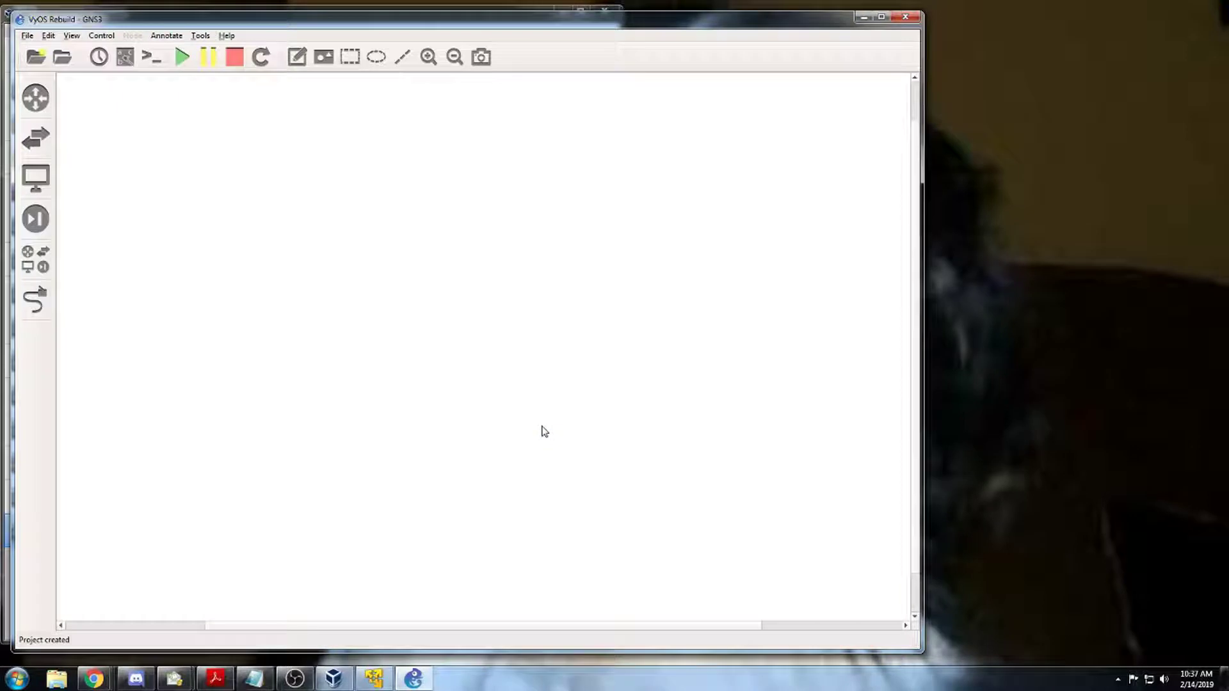
Step: Show the Topology Summary and Servers Summary docks beside the project workspace
left_click(78, 38)
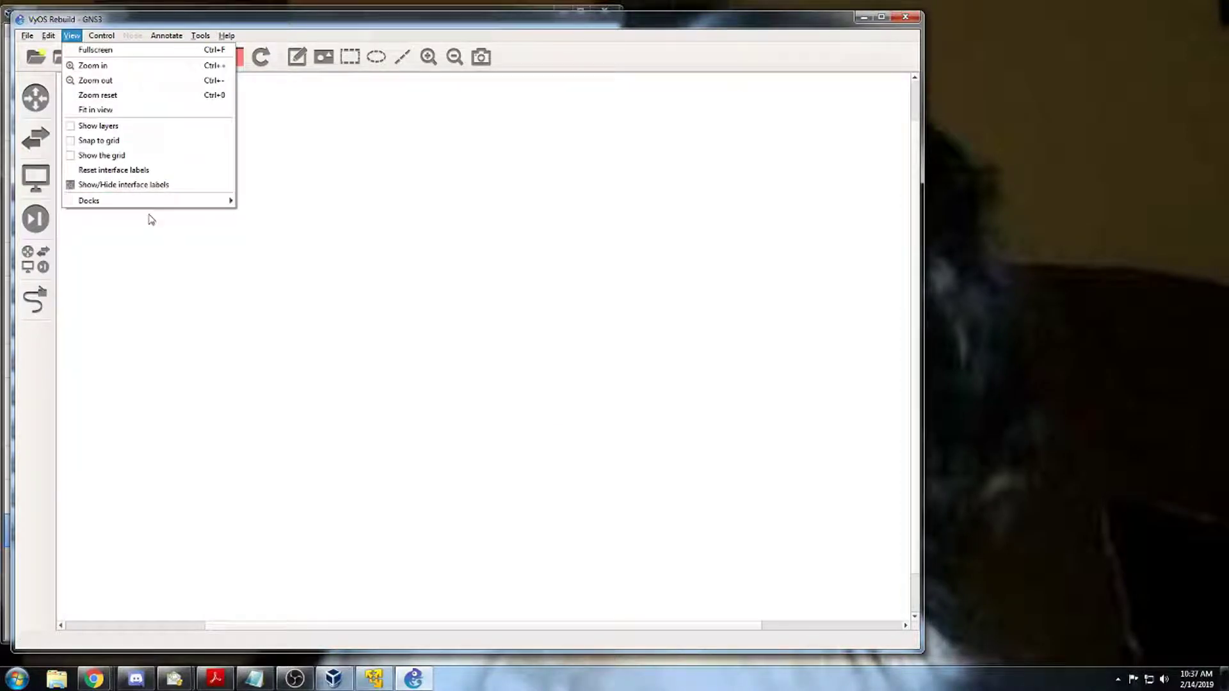
mouse_move(156, 204)
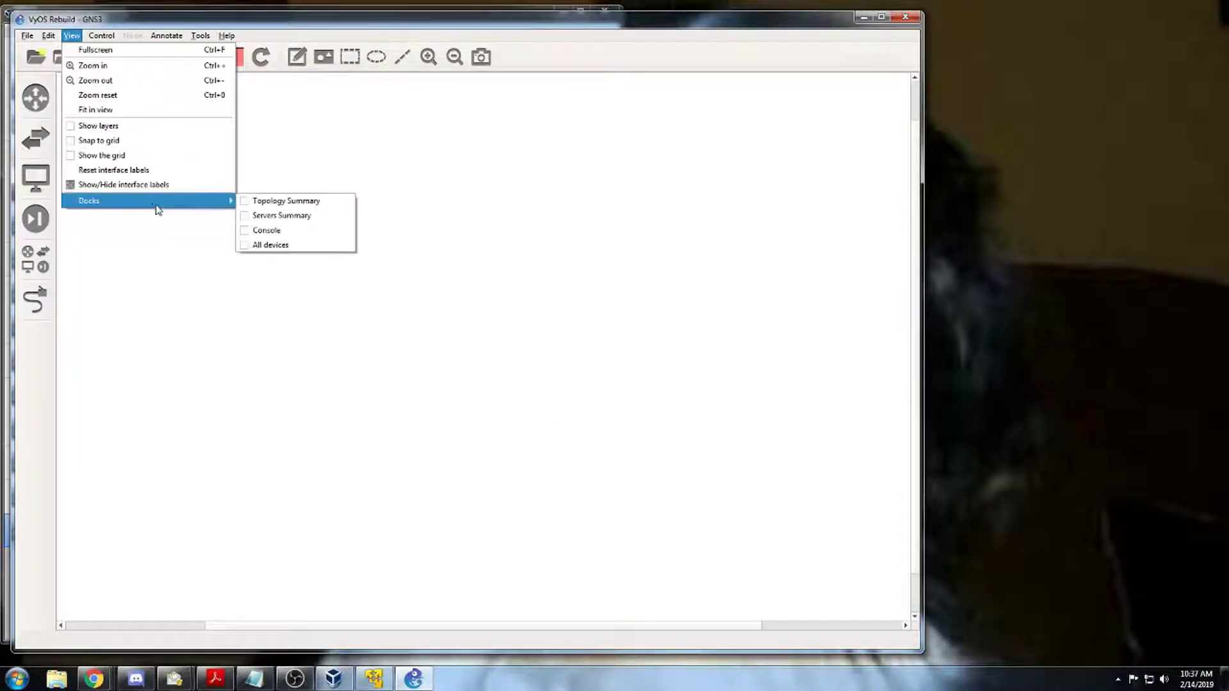
left_click(276, 215)
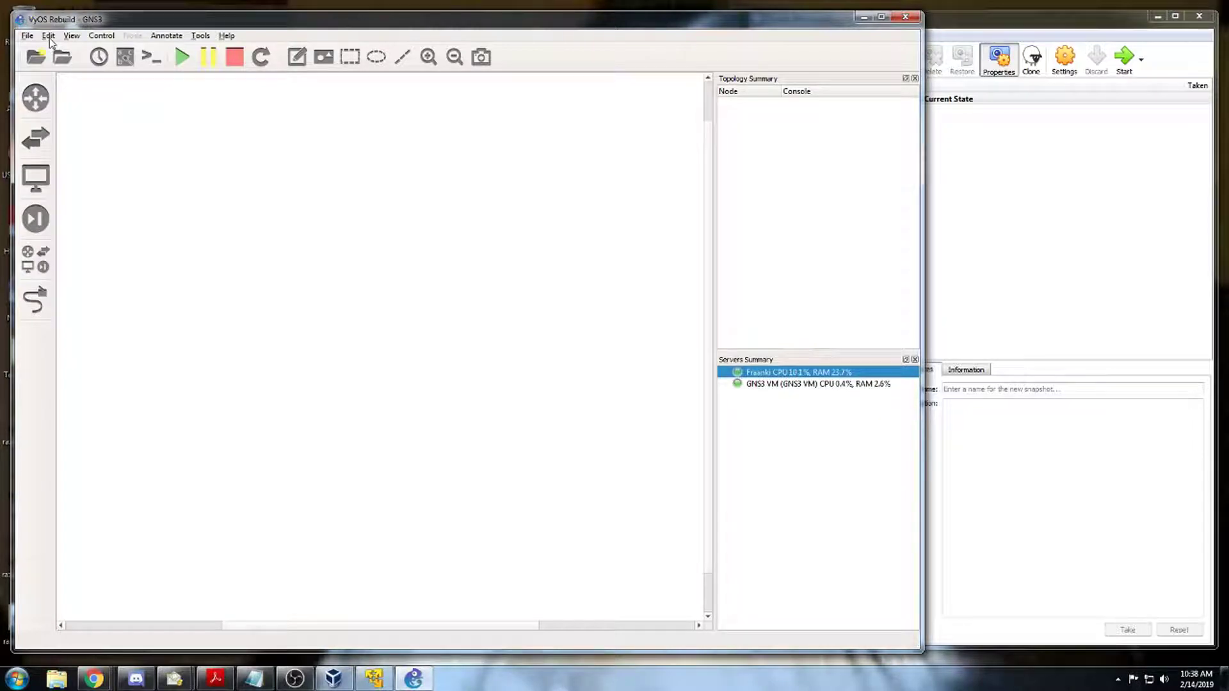
Step: Add a VirtualBox VM template in the preferences that runs VyOS 1.1.8 Rebuild 1 on the local computer
left_click(49, 36)
left_click(81, 97)
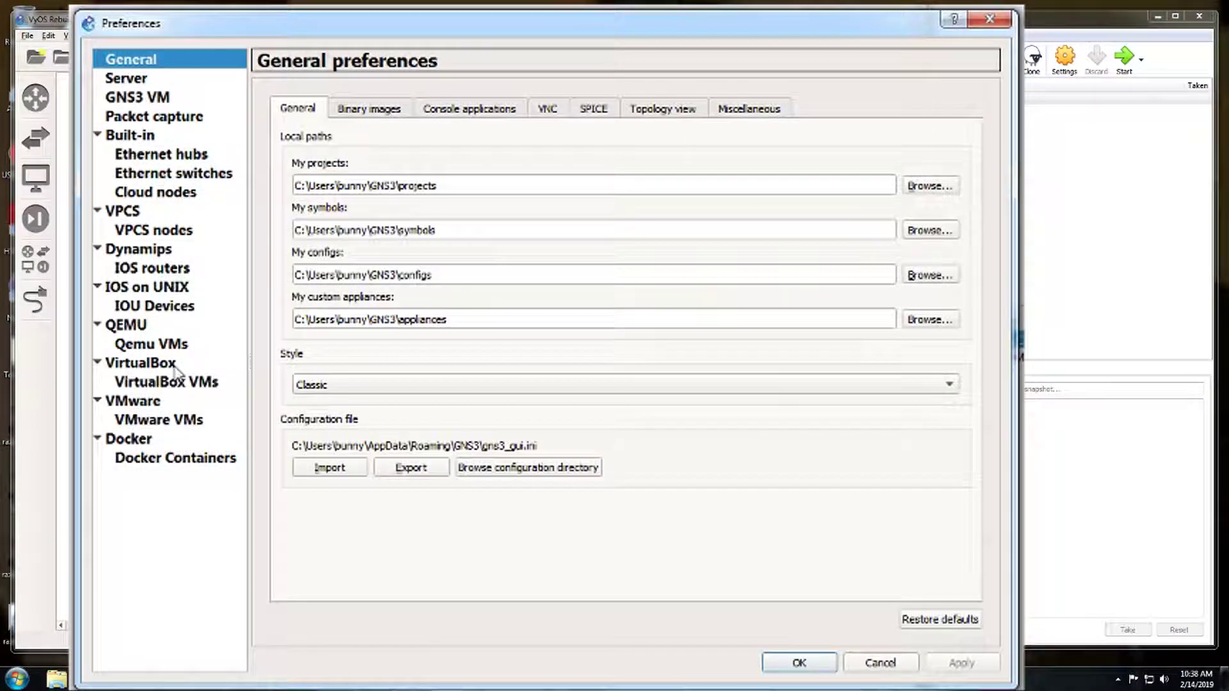
left_click(182, 391)
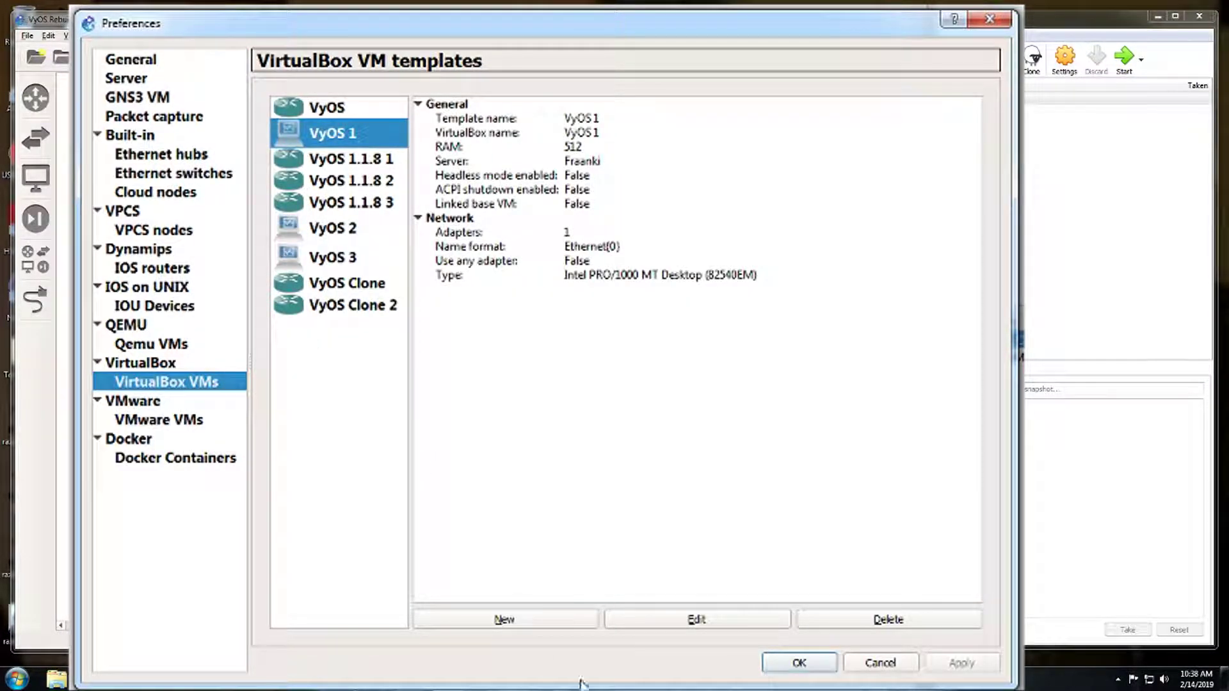
left_click(546, 625)
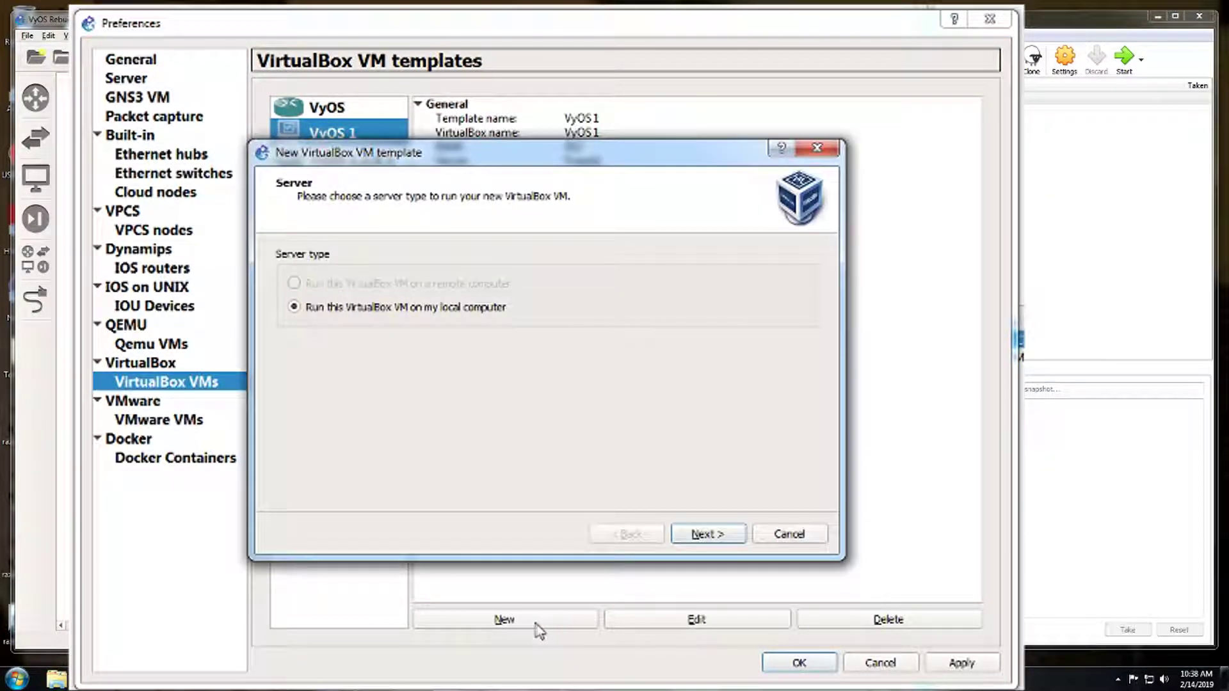
left_click(698, 535)
left_click(439, 257)
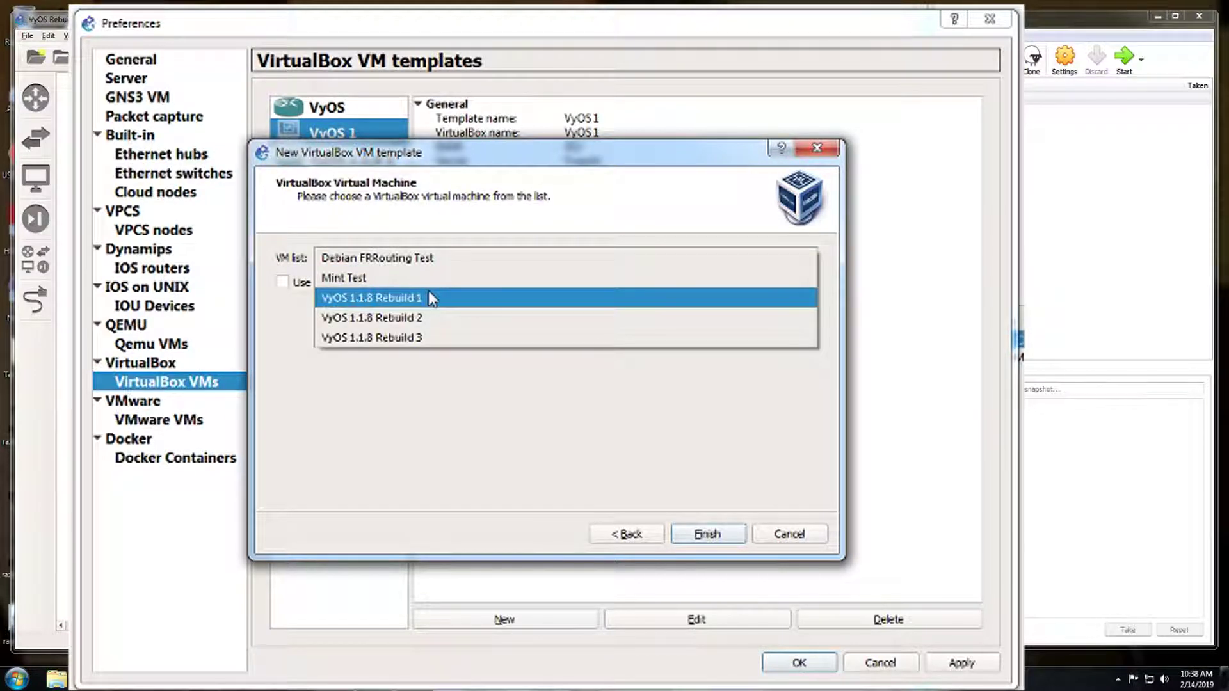
left_click(354, 118)
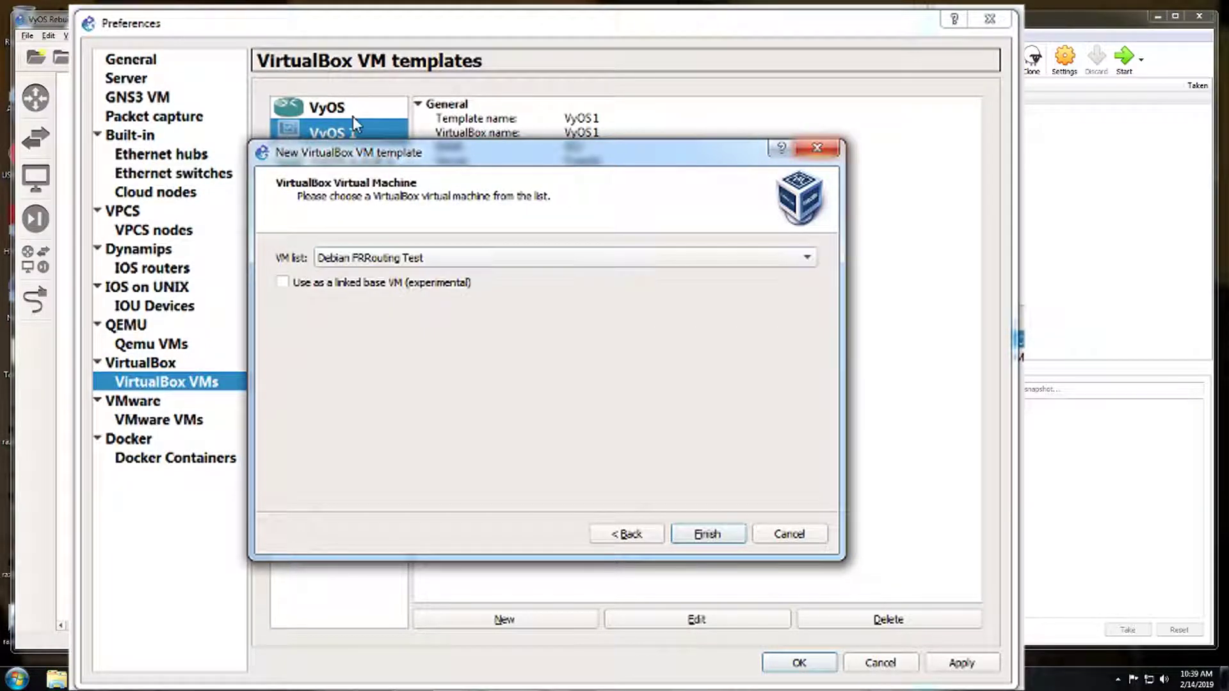
left_click(378, 264)
left_click(380, 298)
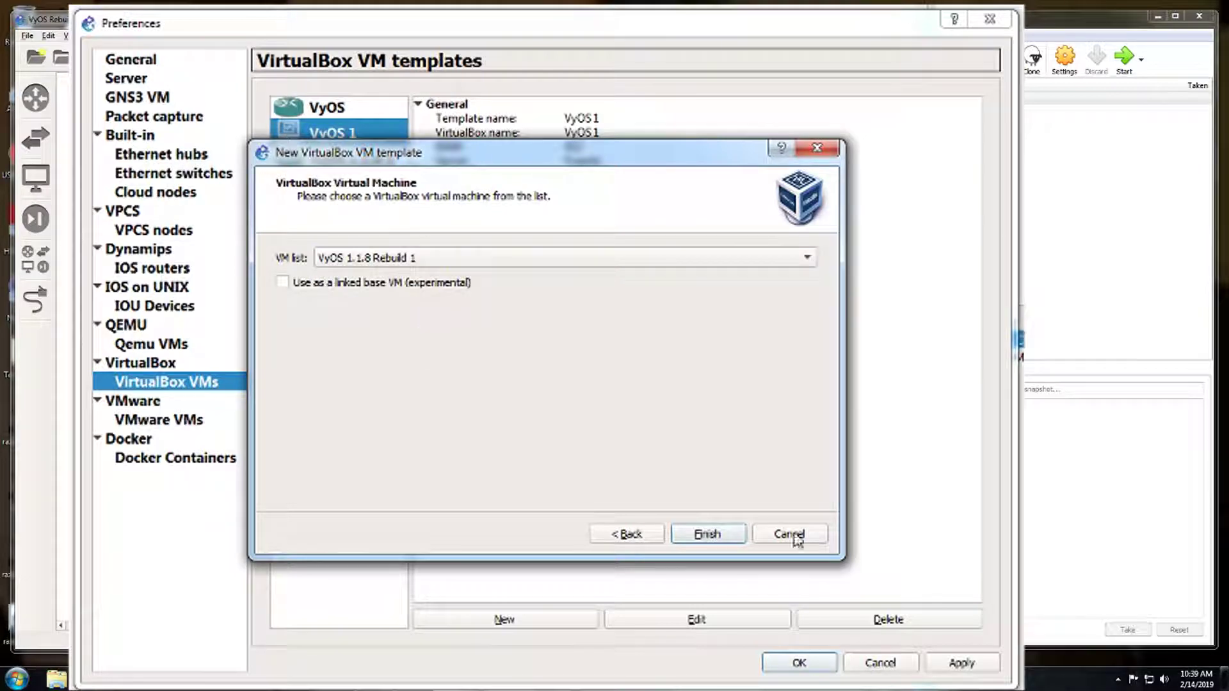
left_click(709, 538)
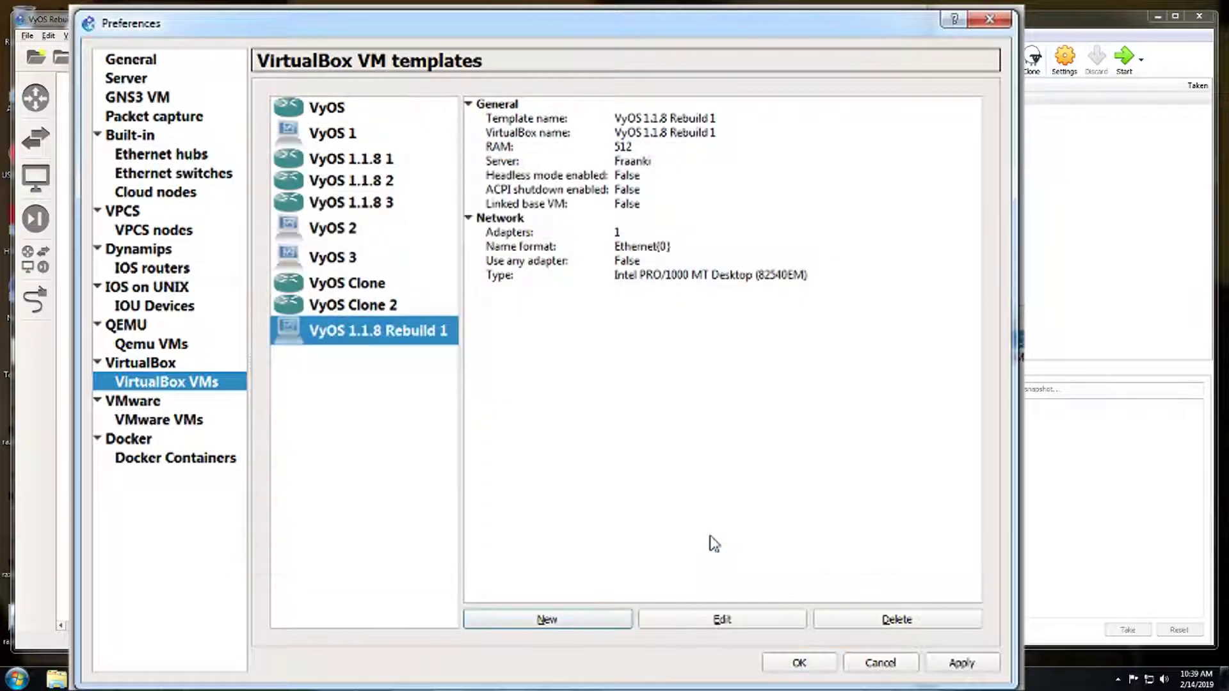
Step: Change the VyOS 1.1.8 Rebuild 1 template's symbol to the library's "router" symbol
left_click(383, 338)
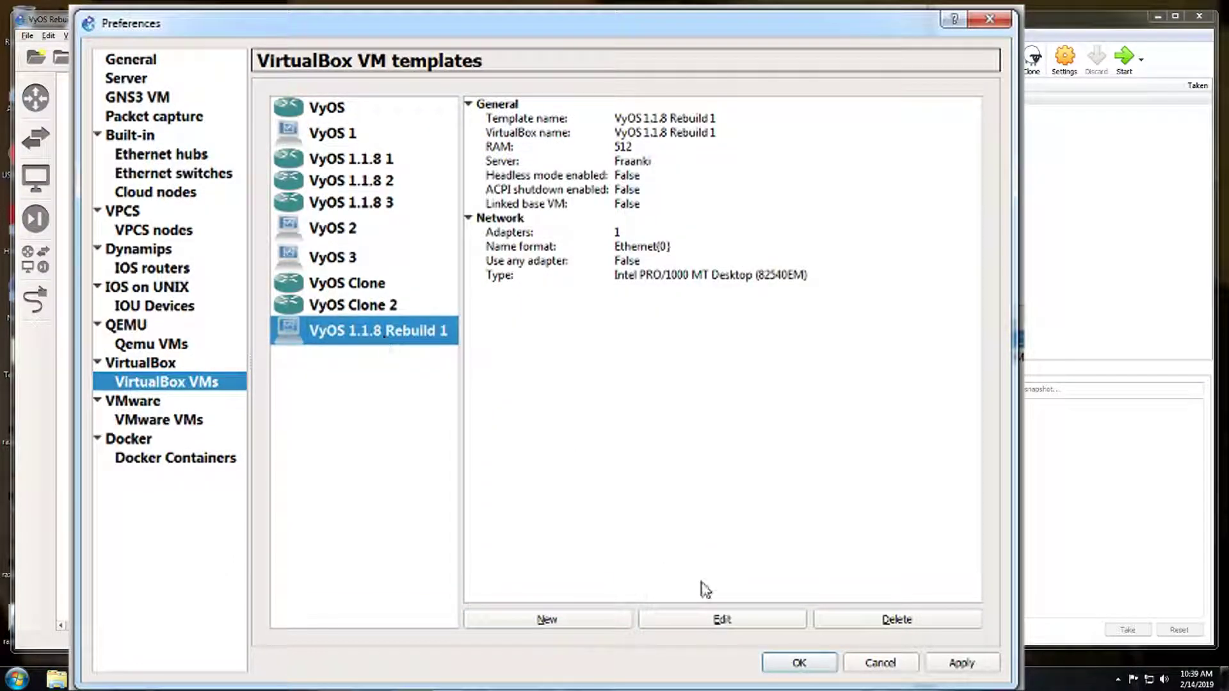
left_click(720, 621)
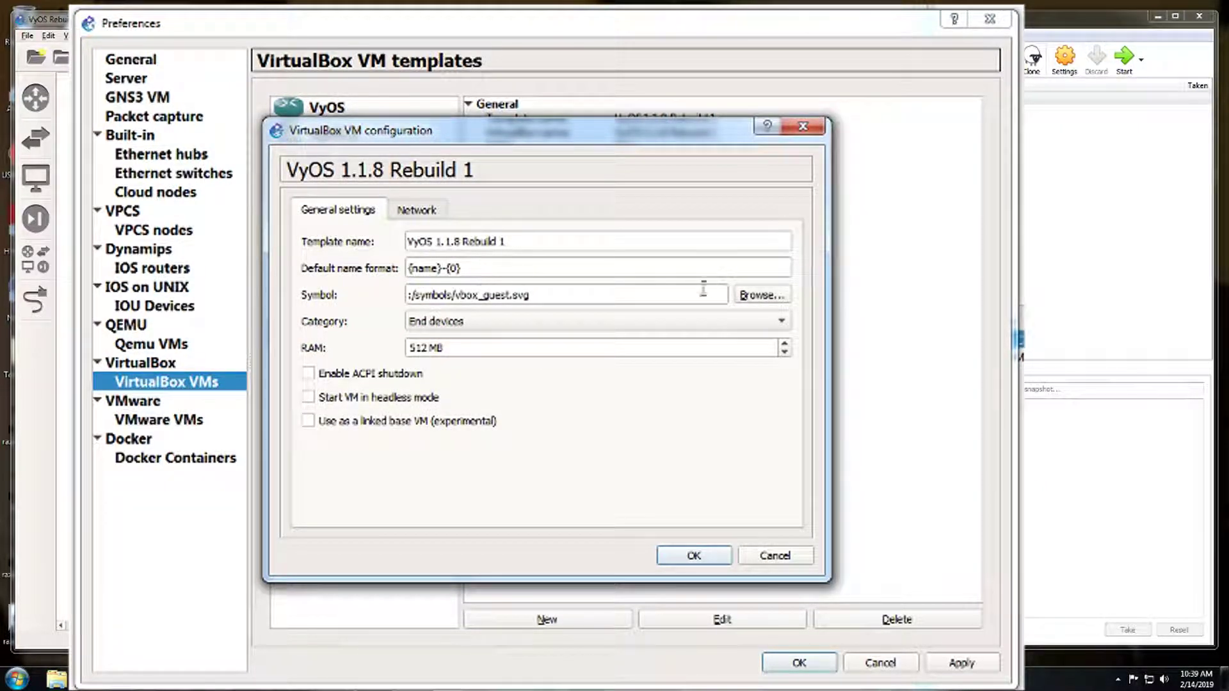
left_click(760, 295)
left_click_drag(668, 275, 670, 448)
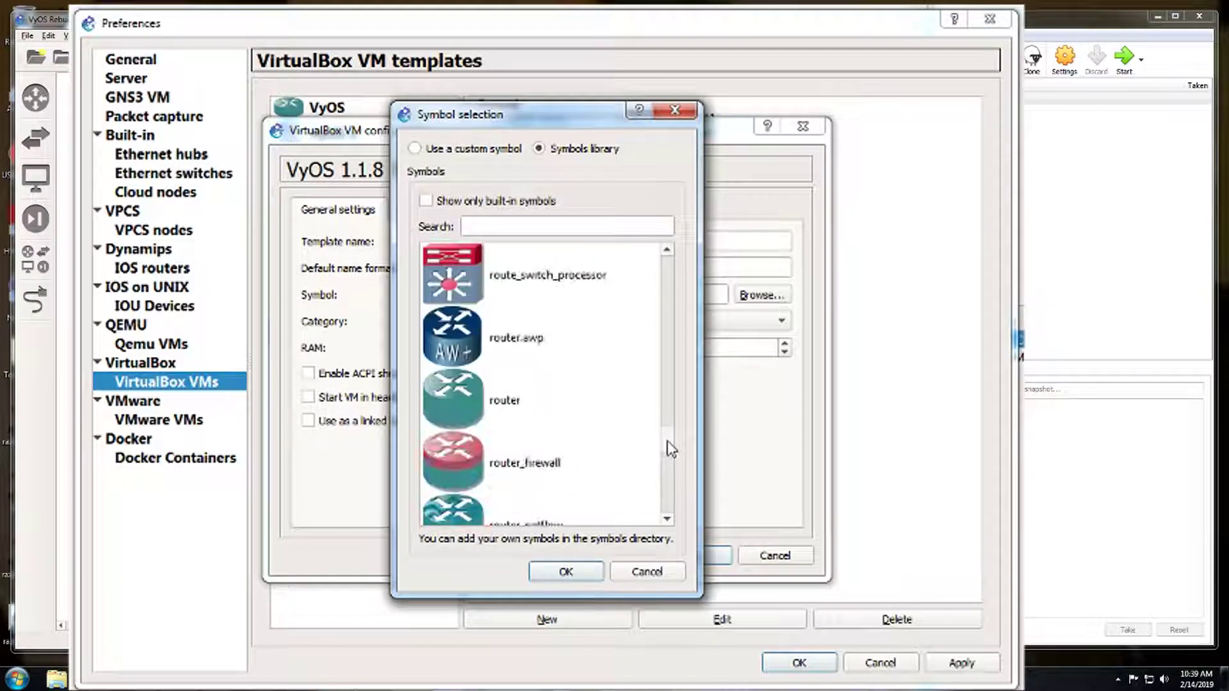
left_click(509, 403)
left_click(566, 572)
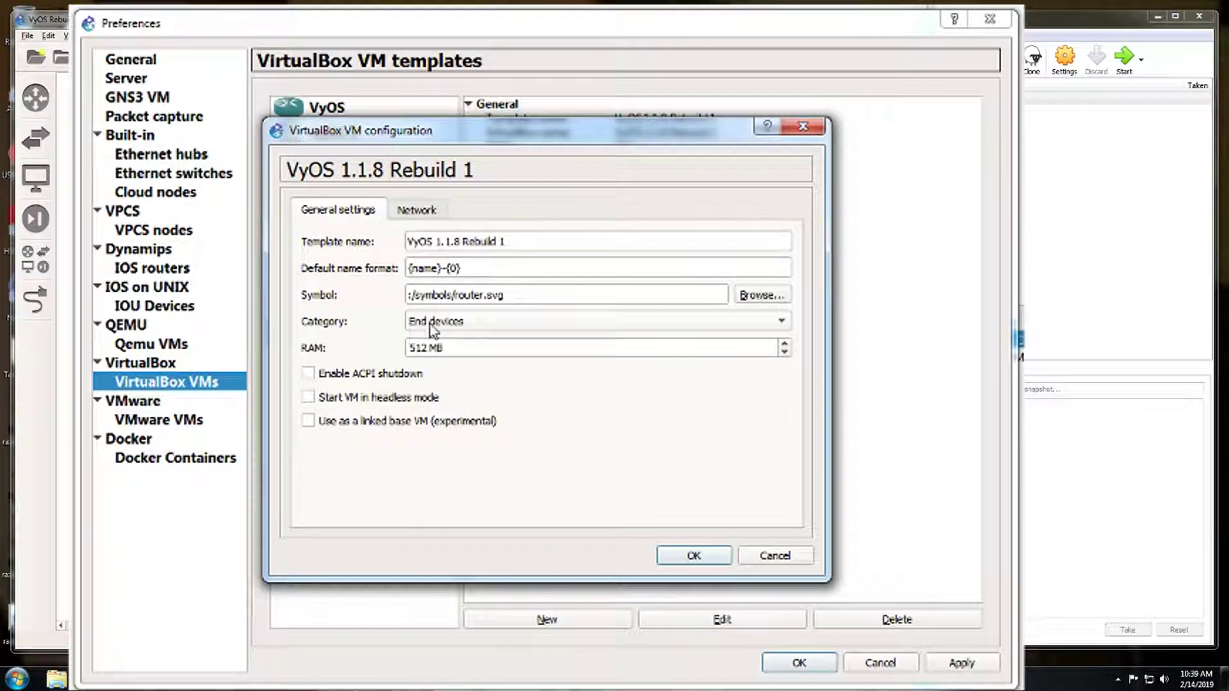
Step: Set the VyOS 1.1.8 Rebuild 1 template to 4 network adapters
left_click(416, 211)
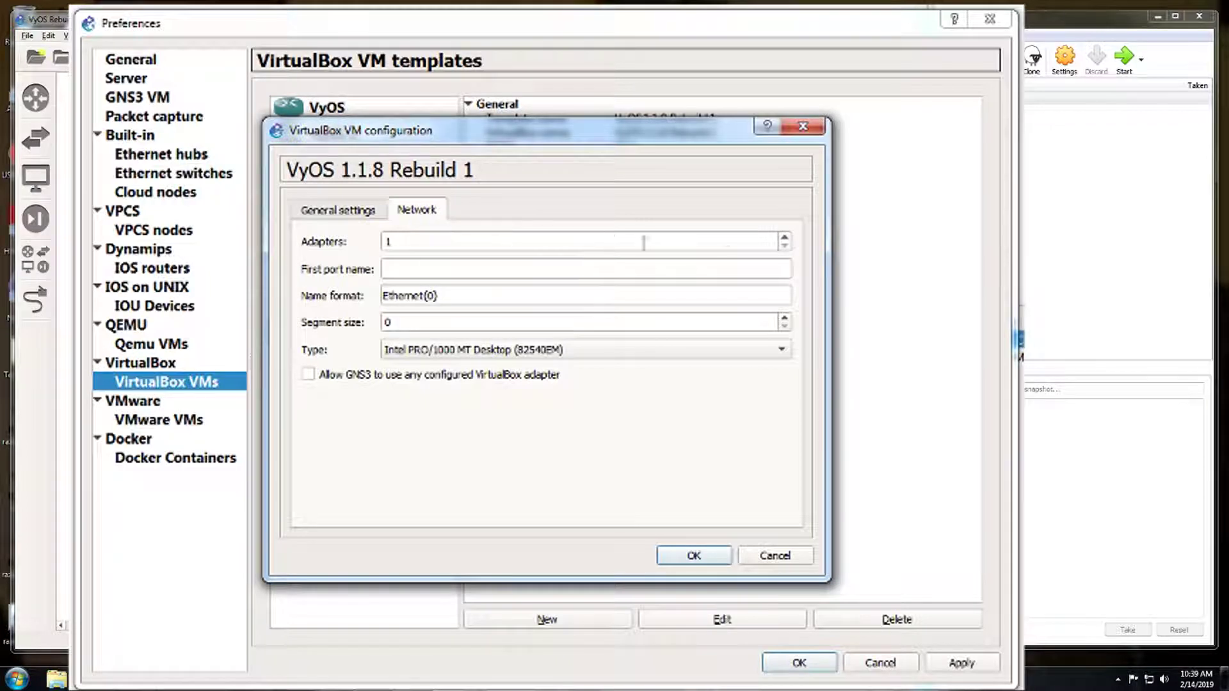
left_click(784, 238)
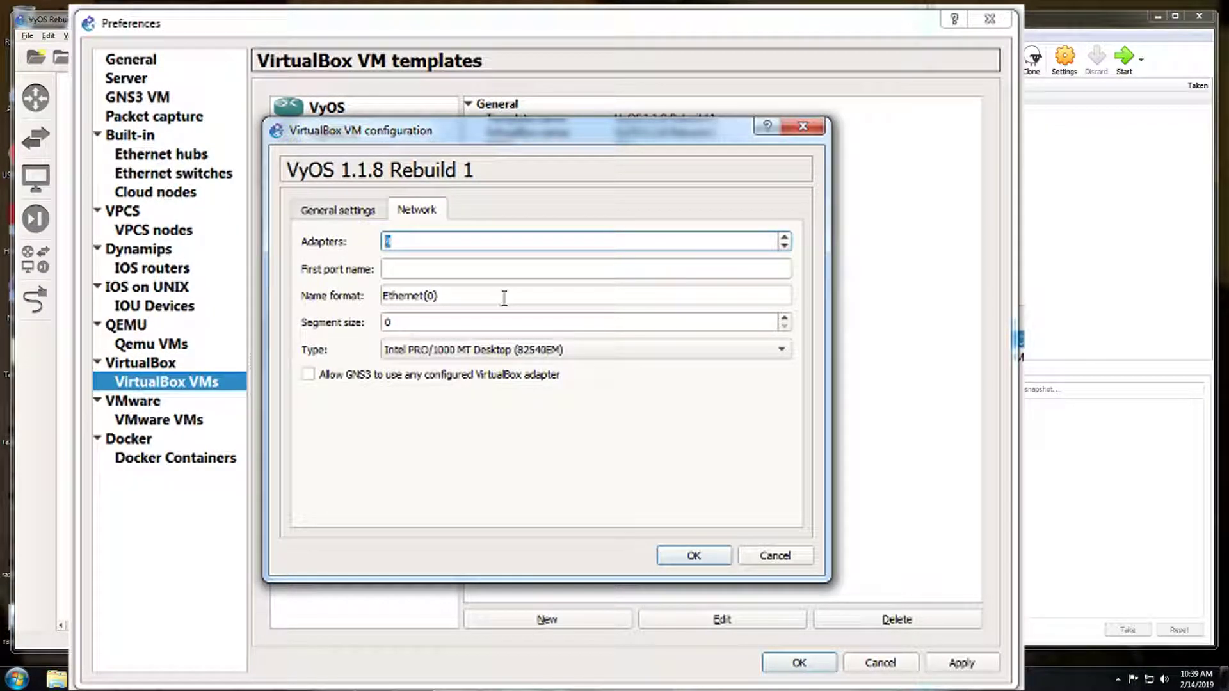
left_click(694, 556)
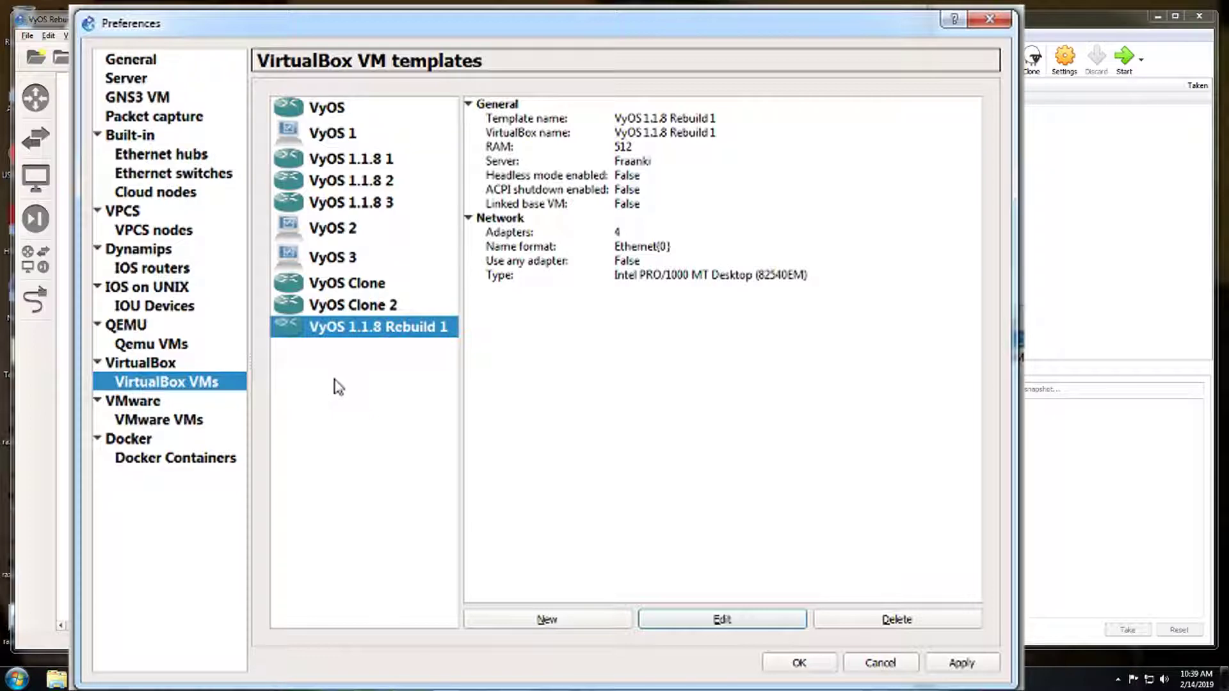
Step: Add a VirtualBox VM template for the VyOS 1.1.8 Rebuild 2 virtual machine
left_click(580, 621)
left_click(413, 258)
left_click(413, 296)
left_click(704, 534)
Step: Put the VyOS 1.1.8 Rebuild 2 template in the Routers category, give it the library's router symbol and open its network settings
double_click(365, 351)
left_click(730, 321)
left_click(521, 269)
left_click(759, 295)
scroll(525, 404, "down", 3)
scroll(510, 416, "down", 3)
left_click(508, 510)
left_click(565, 572)
left_click(417, 205)
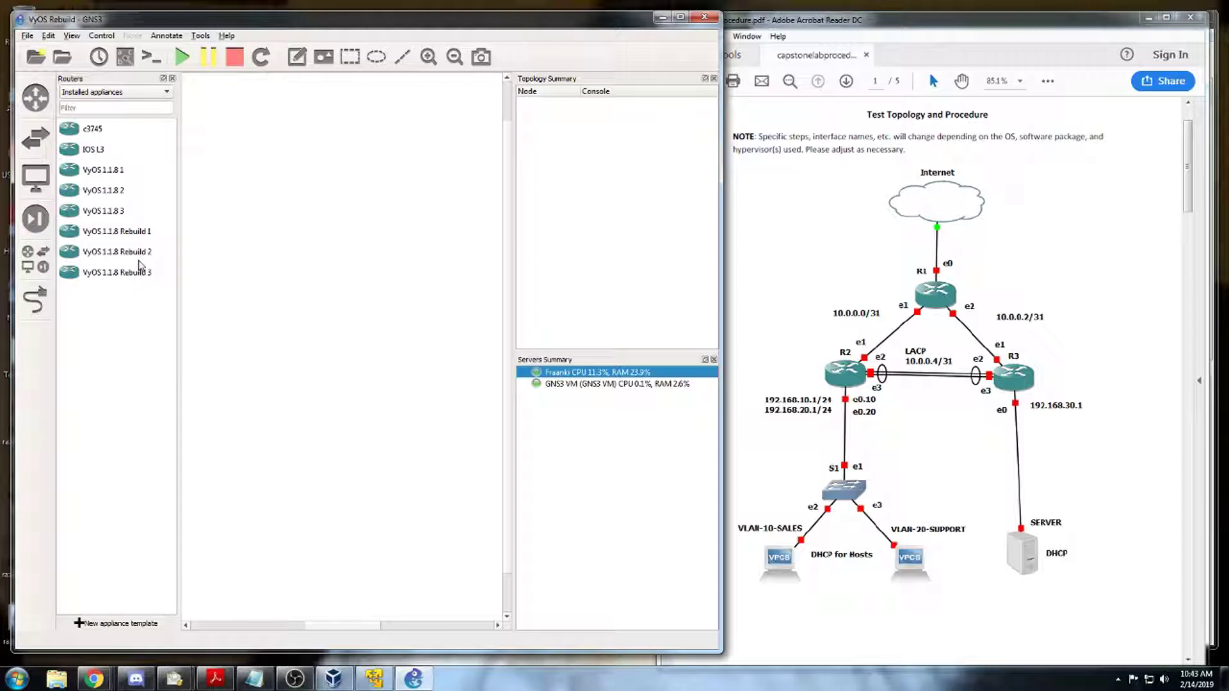
Step: Place VyOS 1.1.8 Rebuild 1, 2 and 3 in the workspace as a triangle, with Rebuild 1 above Rebuild 2 and Rebuild 3
left_click(117, 237)
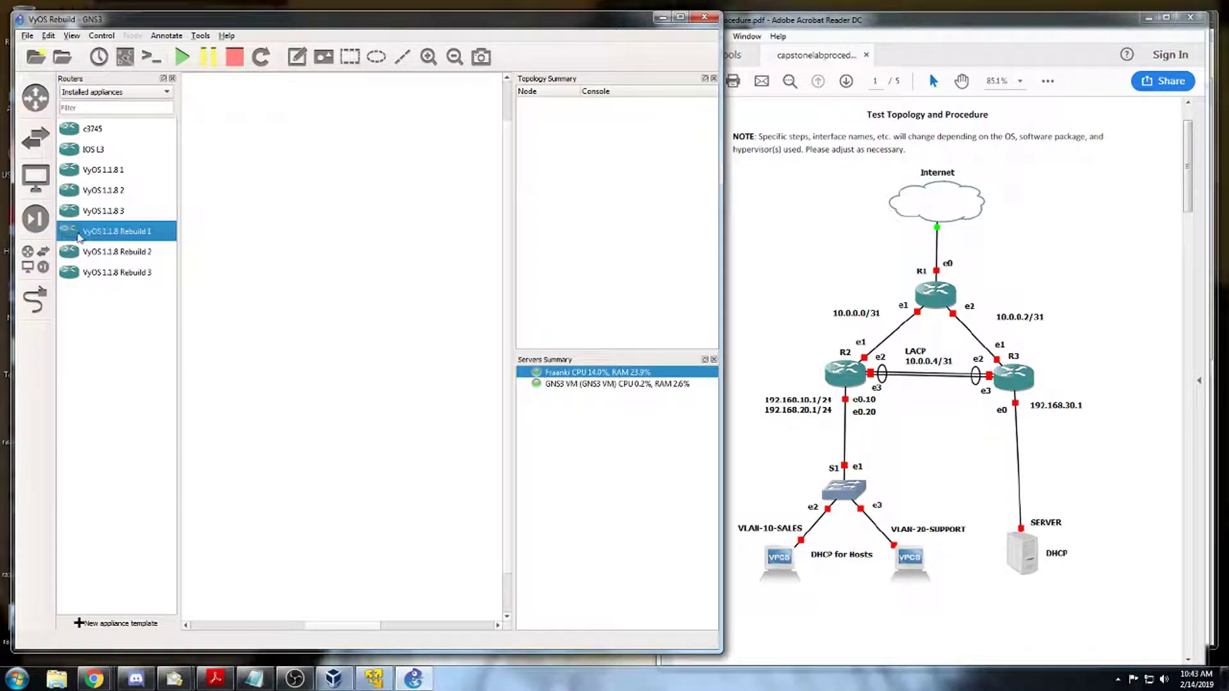
left_click_drag(81, 237, 371, 225)
left_click_drag(122, 260, 320, 323)
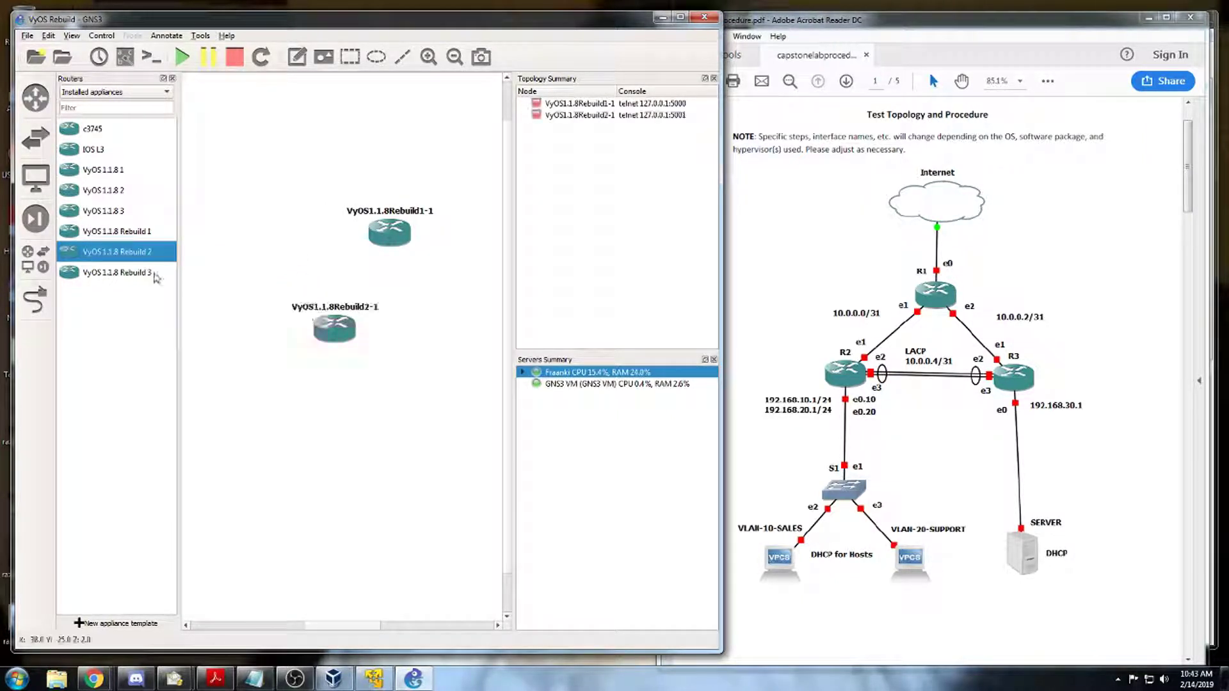
left_click_drag(106, 274, 462, 340)
left_click_drag(388, 234, 344, 236)
left_click_drag(332, 333, 280, 312)
left_click_drag(490, 352, 413, 316)
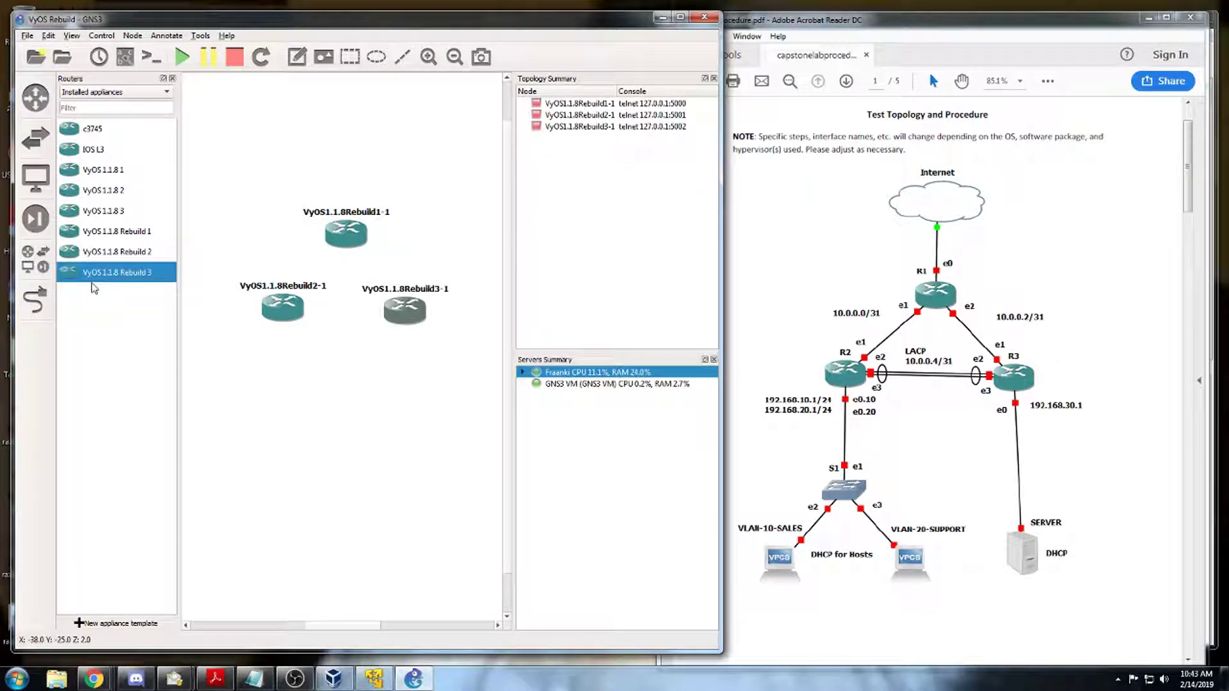
Step: Place a NAT node above VyOS1.1.8Rebuild1-1, hosted on the GNS3 VM server
left_click(36, 178)
left_click(86, 151)
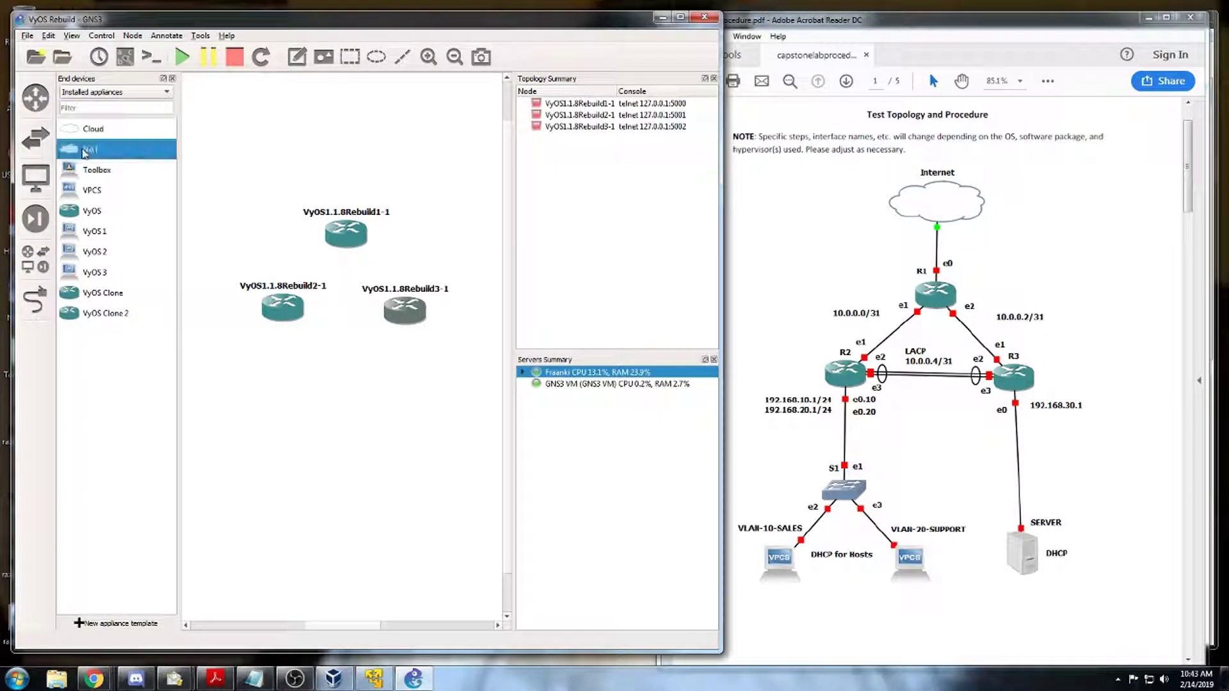
mouse_move(353, 134)
left_mouse_down()
mouse_move(379, 124)
mouse_move(359, 130)
left_mouse_up()
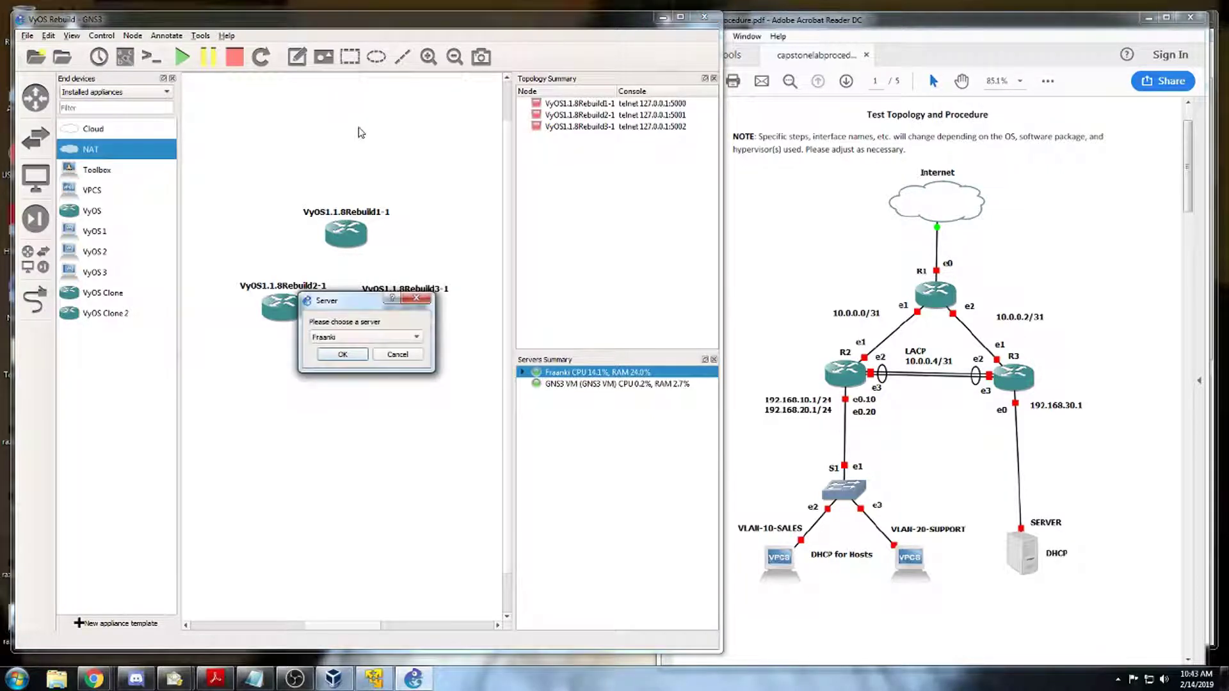
left_click(359, 337)
left_click(362, 351)
left_click(348, 354)
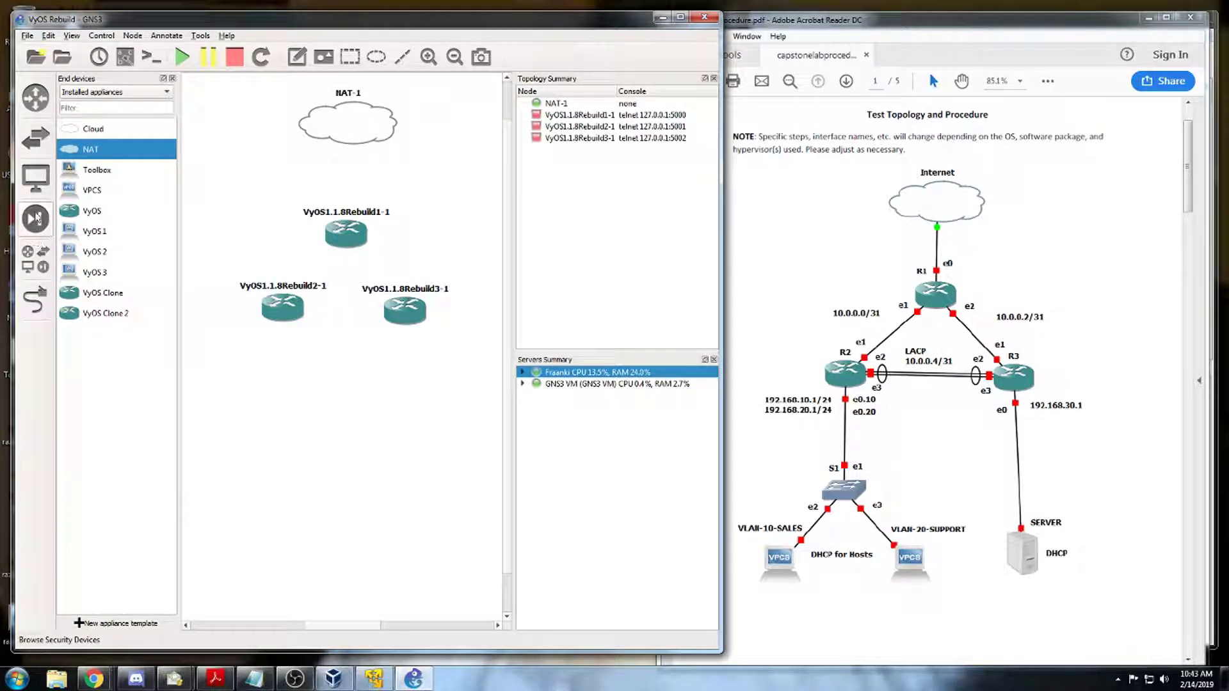
Step: Place an IOUL2 switch below VyOS1.1.8Rebuild2-1 and check its general and network settings
left_click(36, 152)
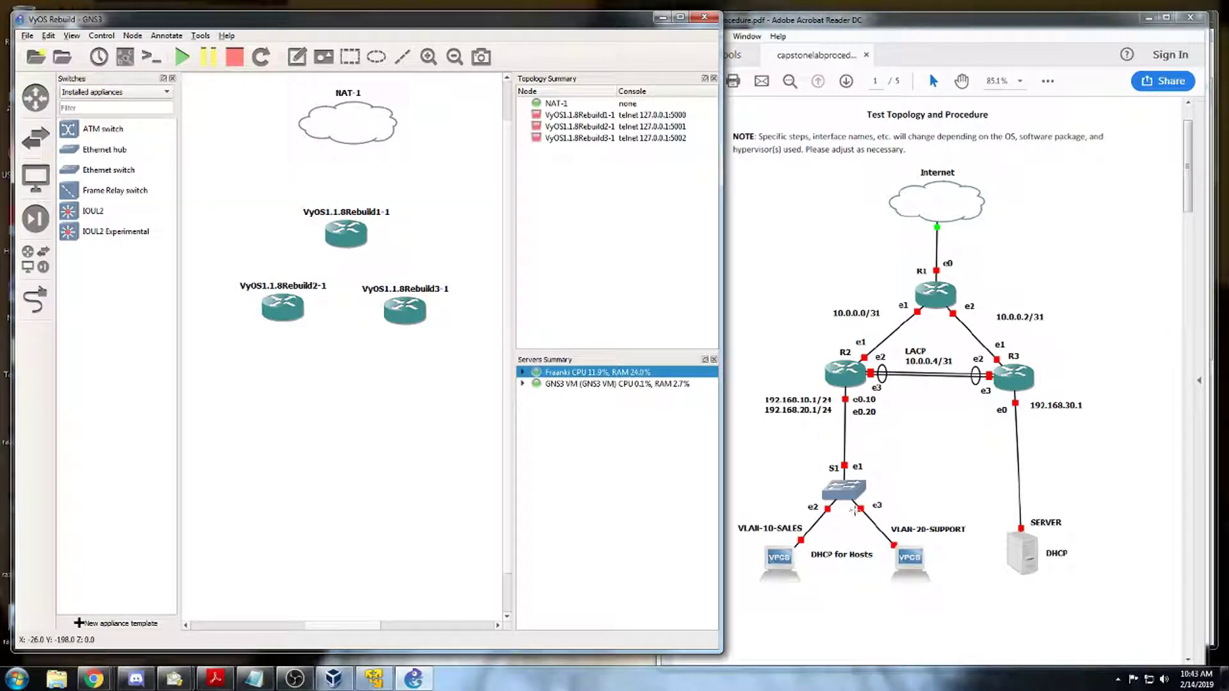
left_click_drag(93, 210, 280, 402)
right_click(285, 406)
left_click(291, 409)
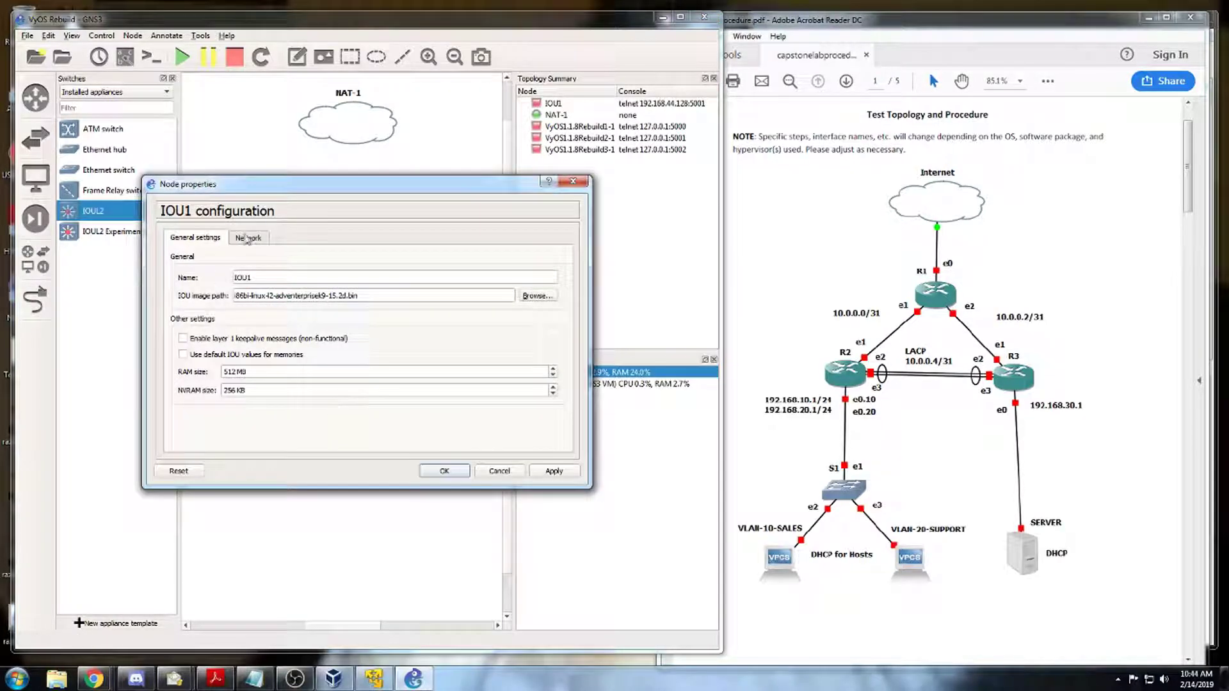
left_click(249, 238)
left_click(195, 238)
left_click(499, 472)
Step: Change the IOU1 node's symbol to a switch from the symbols library
right_click(279, 400)
left_click(325, 436)
scroll(455, 366, "down", 10)
left_click_drag(453, 361, 457, 327)
left_click(351, 324)
left_click(325, 481)
Step: Place a VPCS host on the GNS3 VM server, below and slightly left of the IOU1 switch
left_click(35, 178)
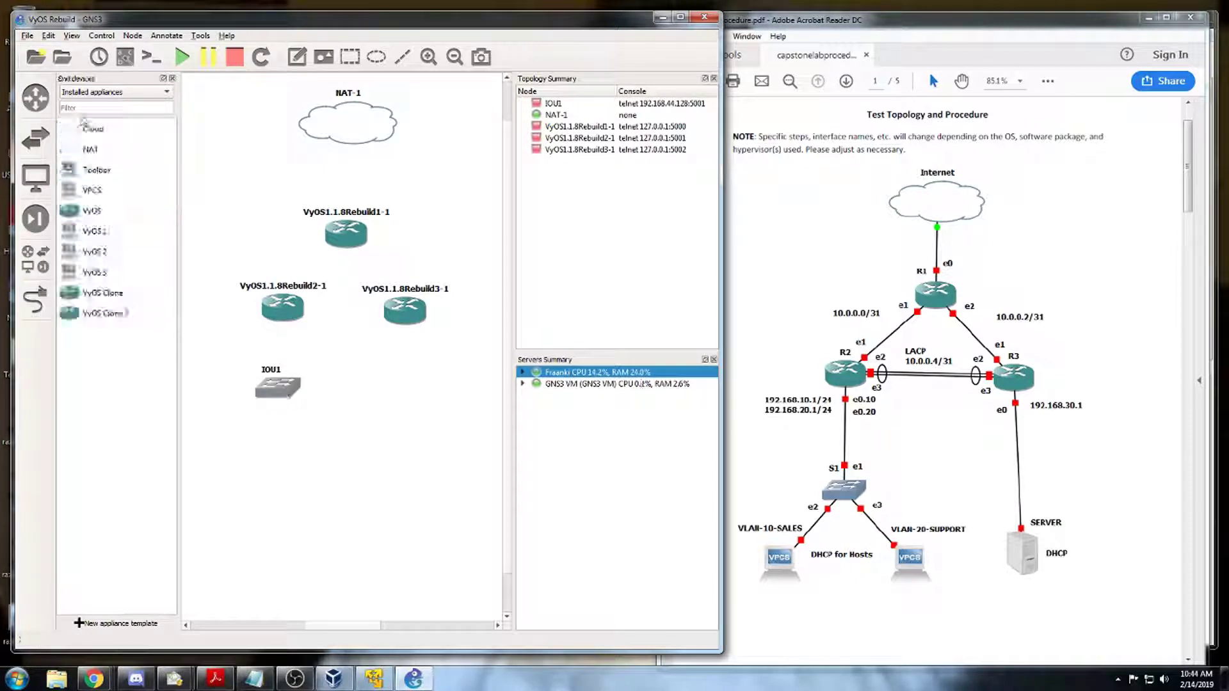
left_click(98, 193)
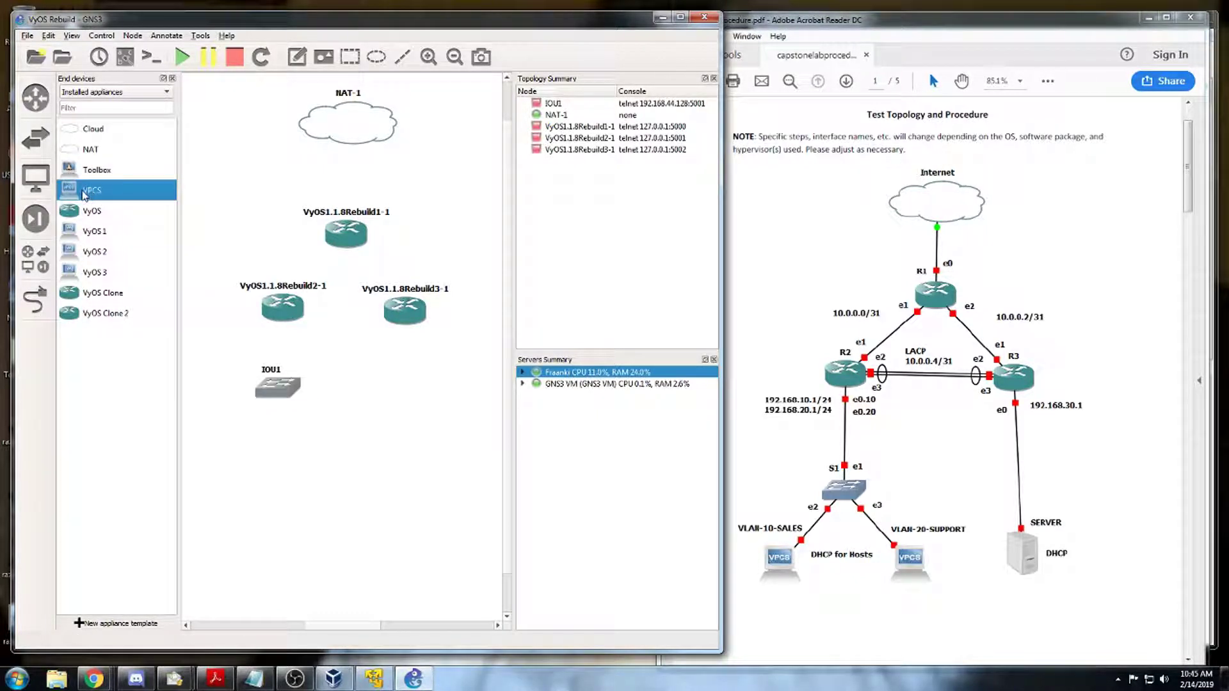
left_click_drag(235, 493, 241, 468)
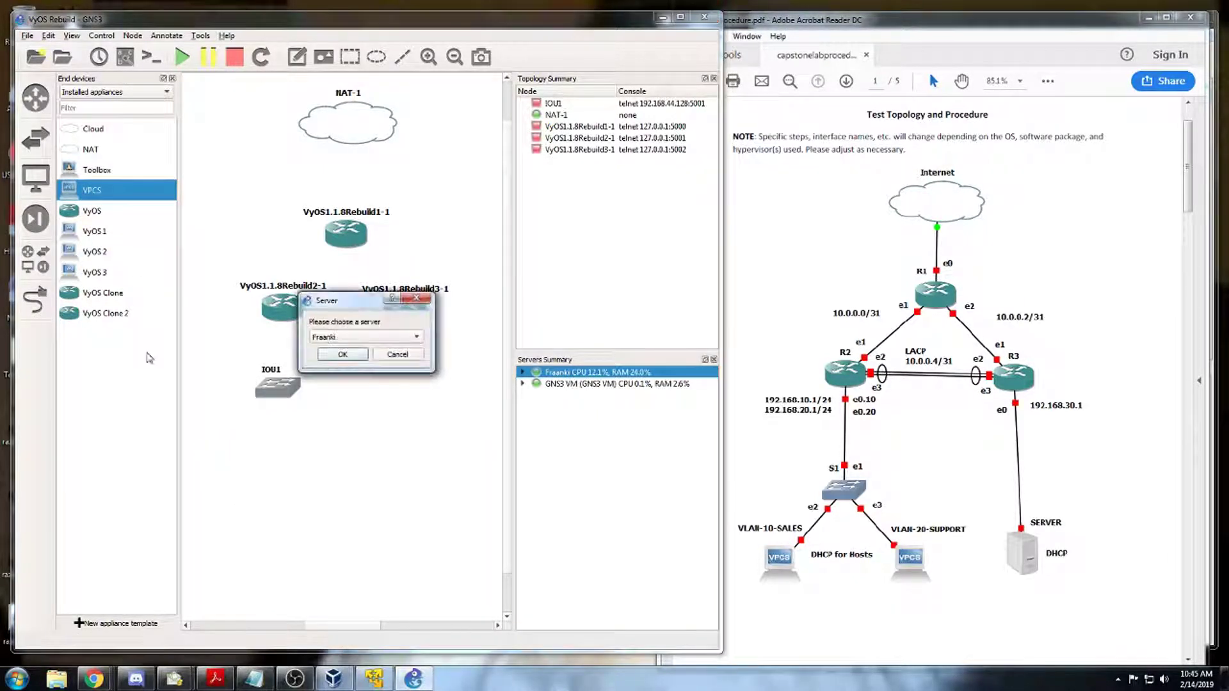
left_click(326, 337)
left_click(326, 357)
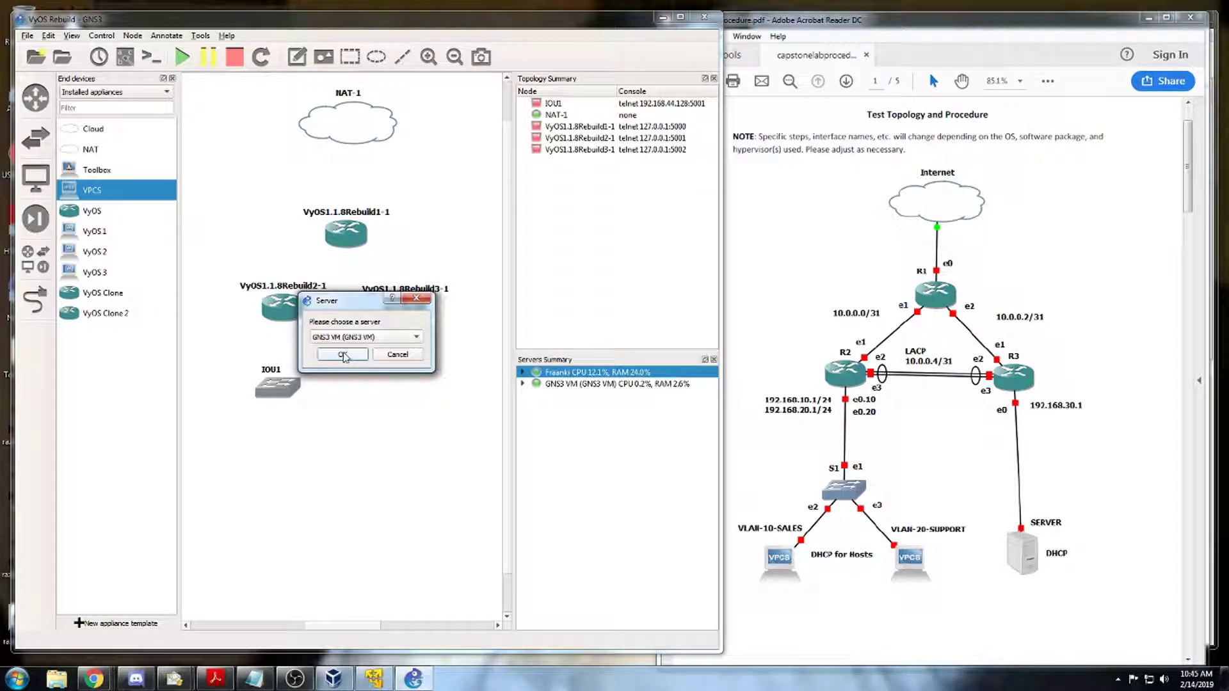
left_click(342, 354)
left_click_drag(259, 477, 239, 468)
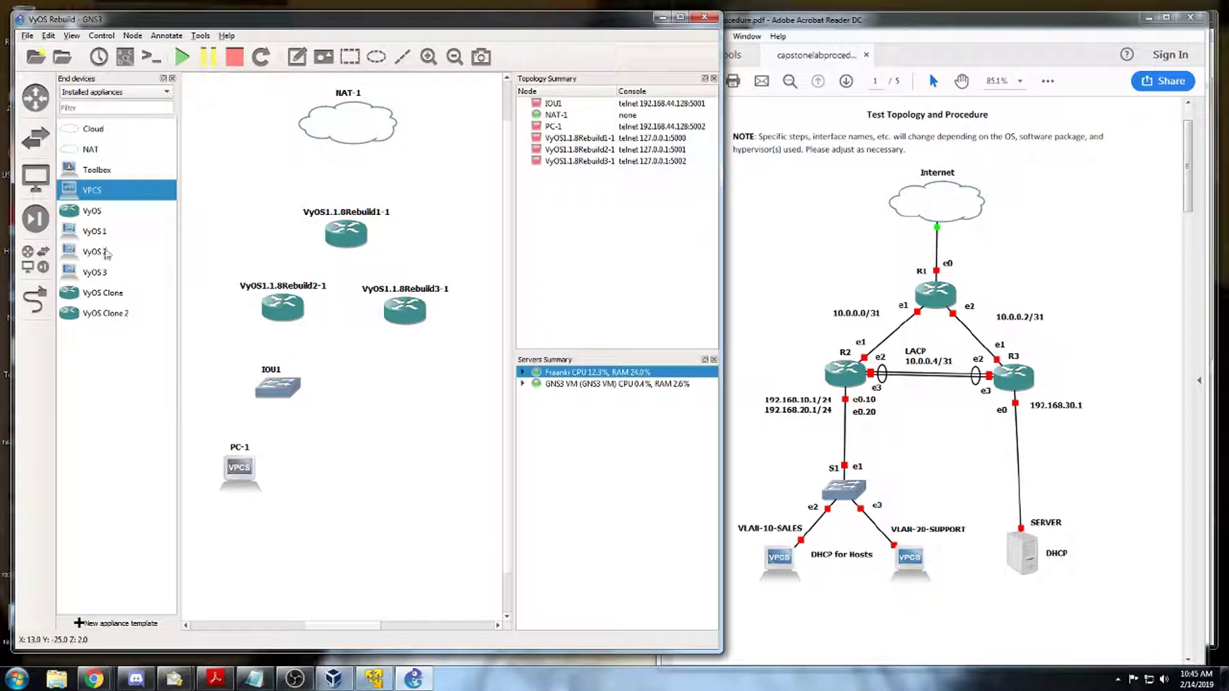
Step: Add a second VPCS host on the GNS3 VM server and position it beside PC-1
left_click_drag(91, 195, 327, 481)
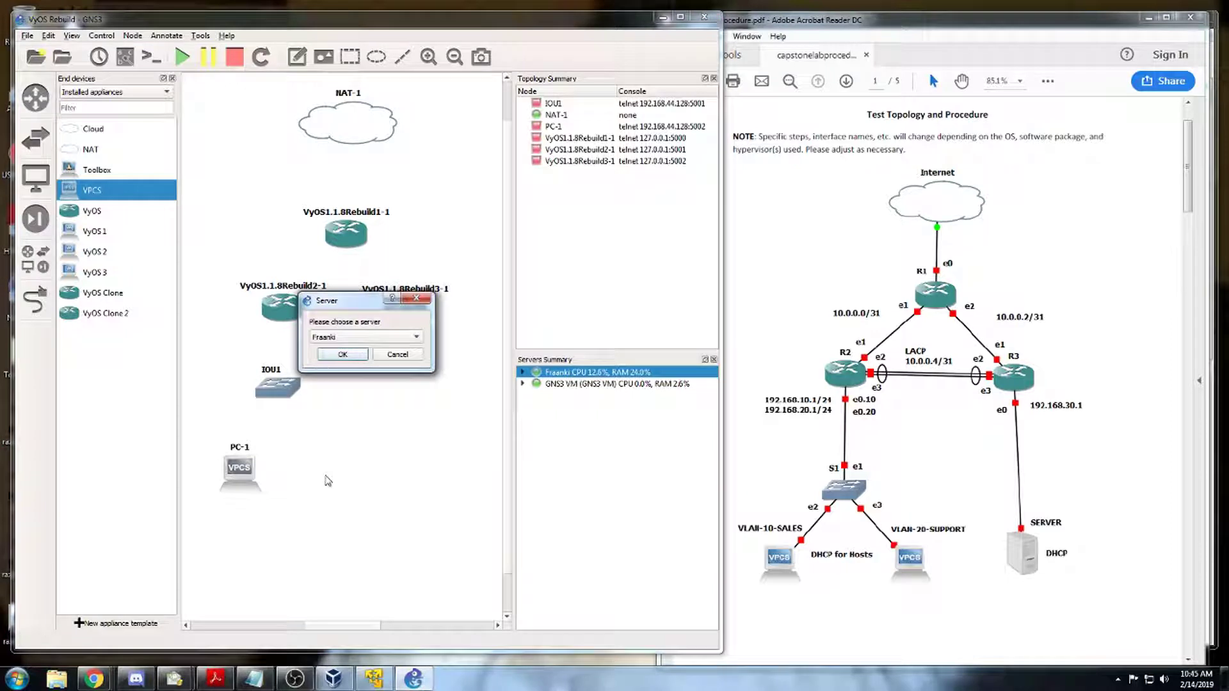
left_click(349, 338)
left_click(345, 357)
left_click(343, 354)
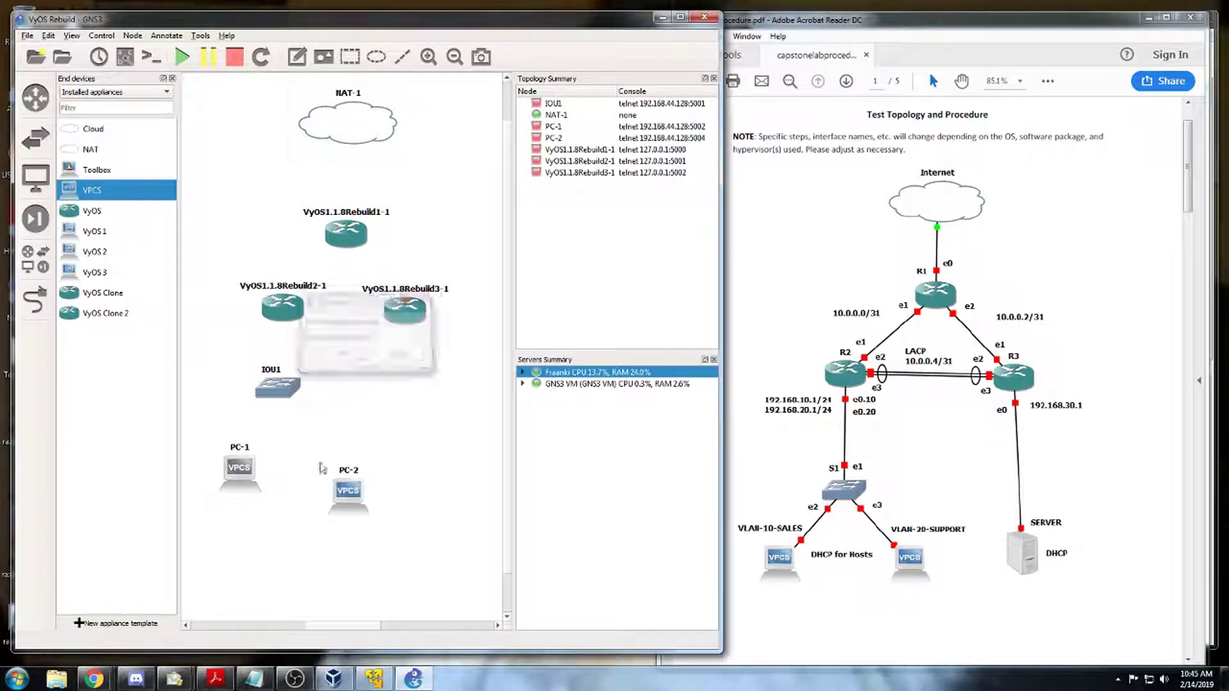
left_click_drag(351, 499, 322, 472)
Step: Add a third VPCS host on the GNS3 VM server, below VyOS1.1.8Rebuild3-1
left_click_drag(92, 190, 420, 473)
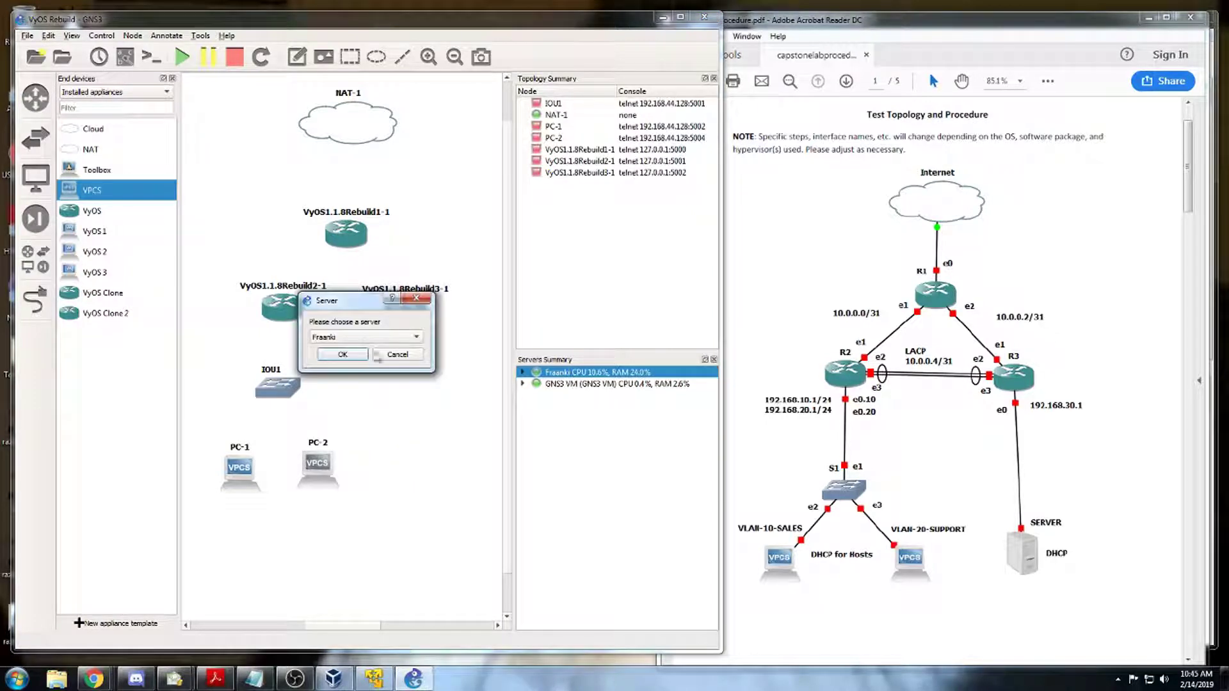
left_click(367, 338)
left_click(358, 351)
left_click(342, 354)
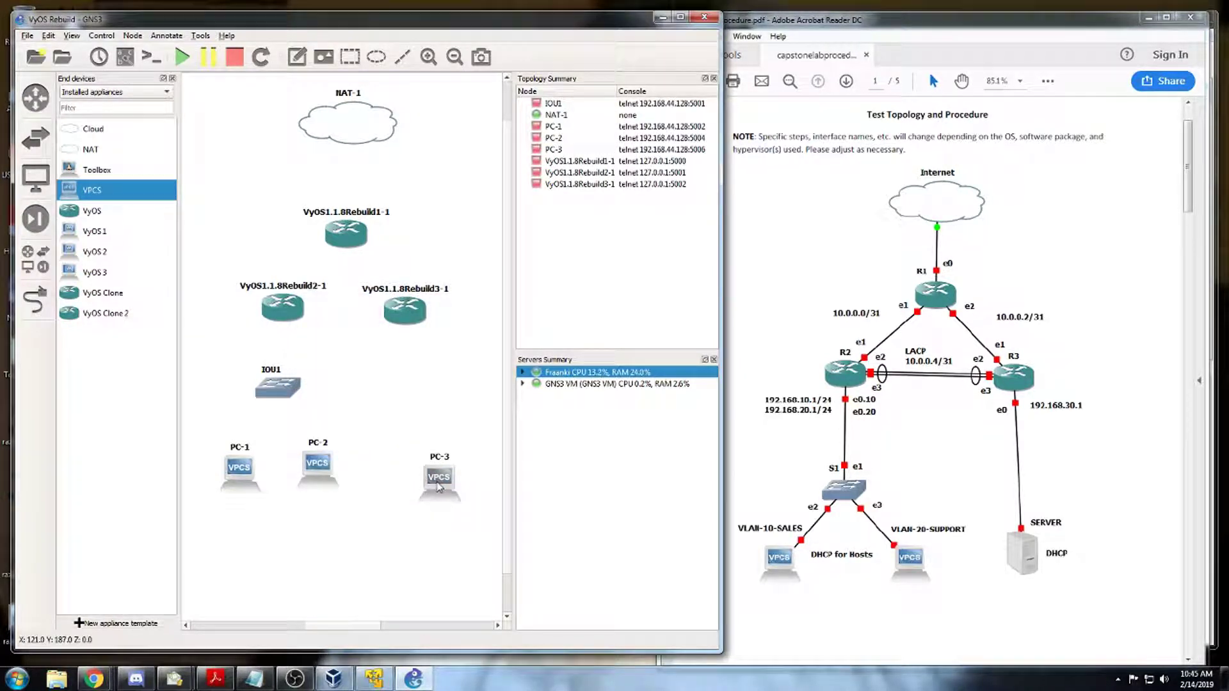
Step: Change PC-3's symbol to the library's "server" symbol and position it below VyOS1.1.8Rebuild3-1
right_click(412, 463)
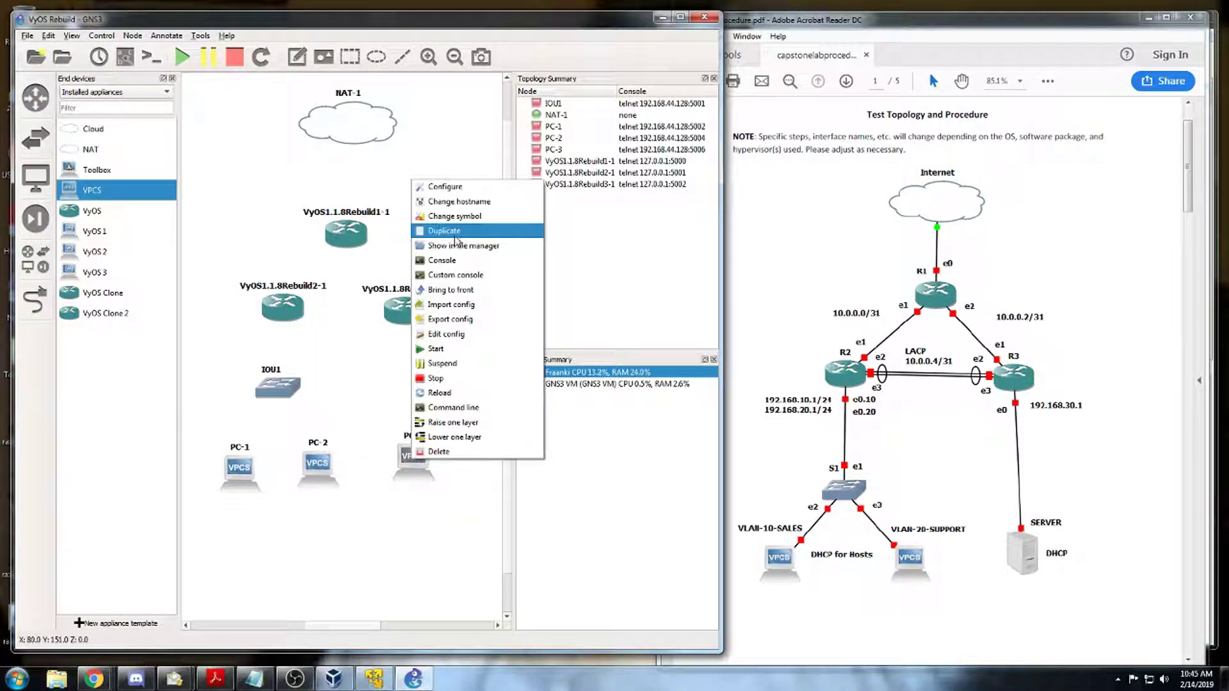
left_click(455, 216)
scroll(455, 312, "down", 1)
scroll(455, 312, "down", 10)
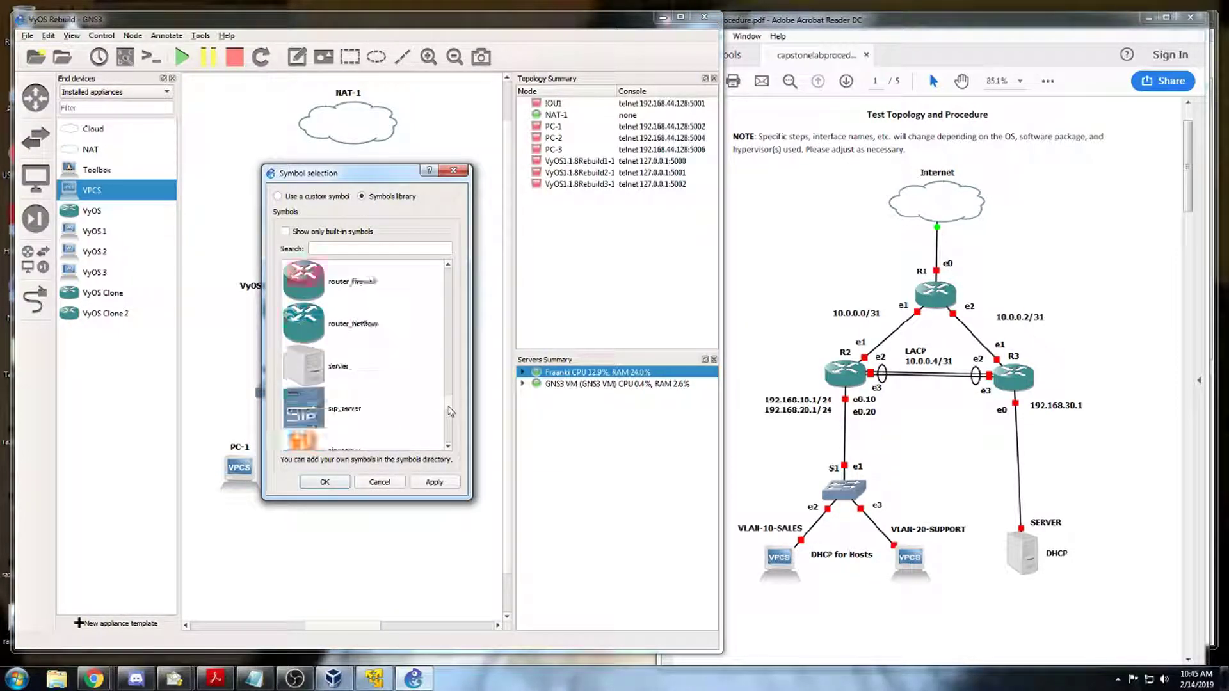
left_click(305, 292)
left_click(325, 482)
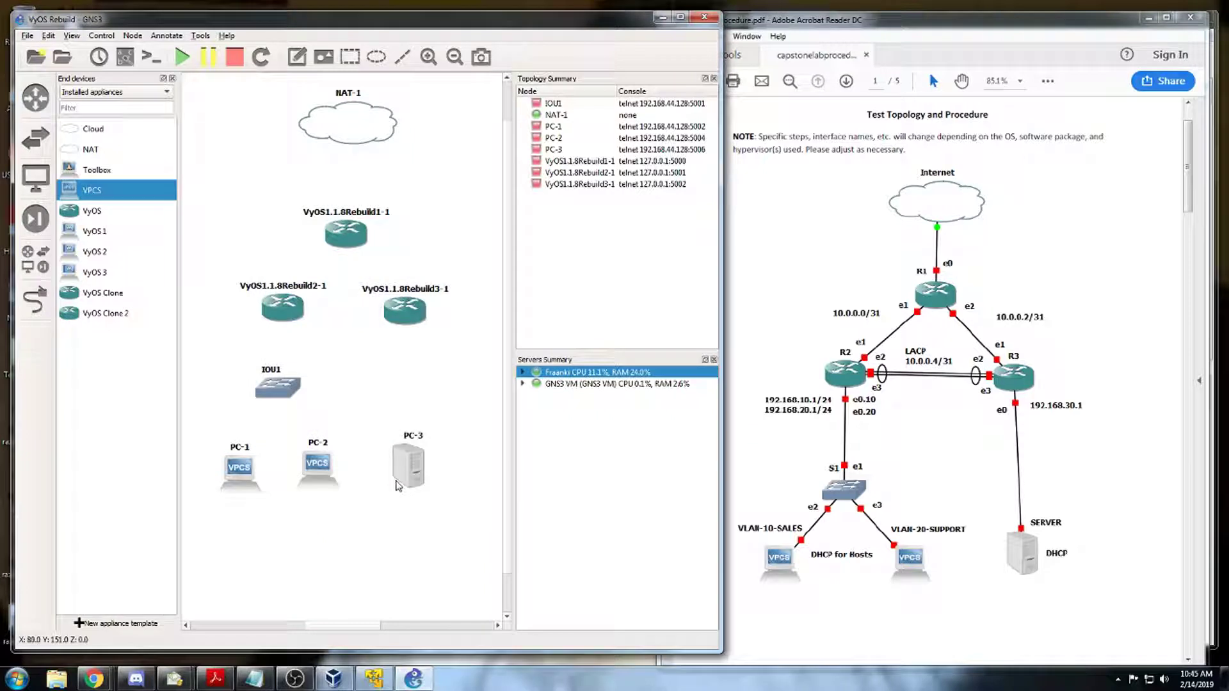
left_click_drag(401, 471, 403, 471)
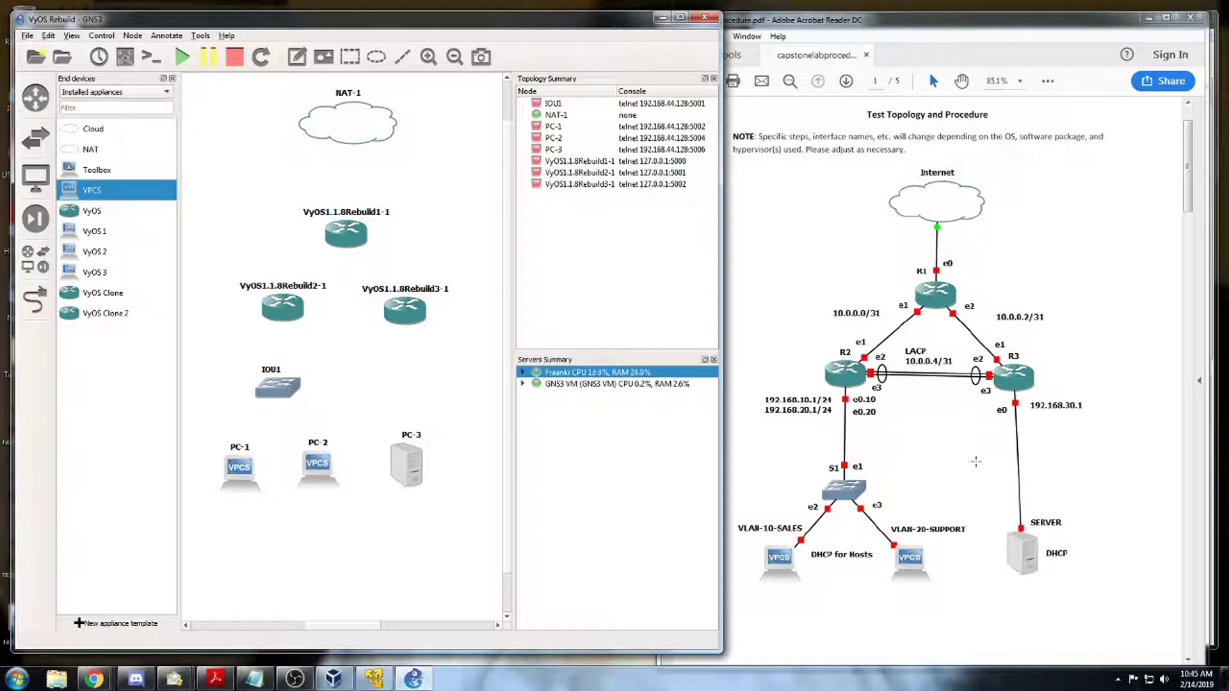
Step: Link Ethernet0 of VyOS1.1.8Rebuild1-1 to the NAT-1 cloud
left_click(38, 303)
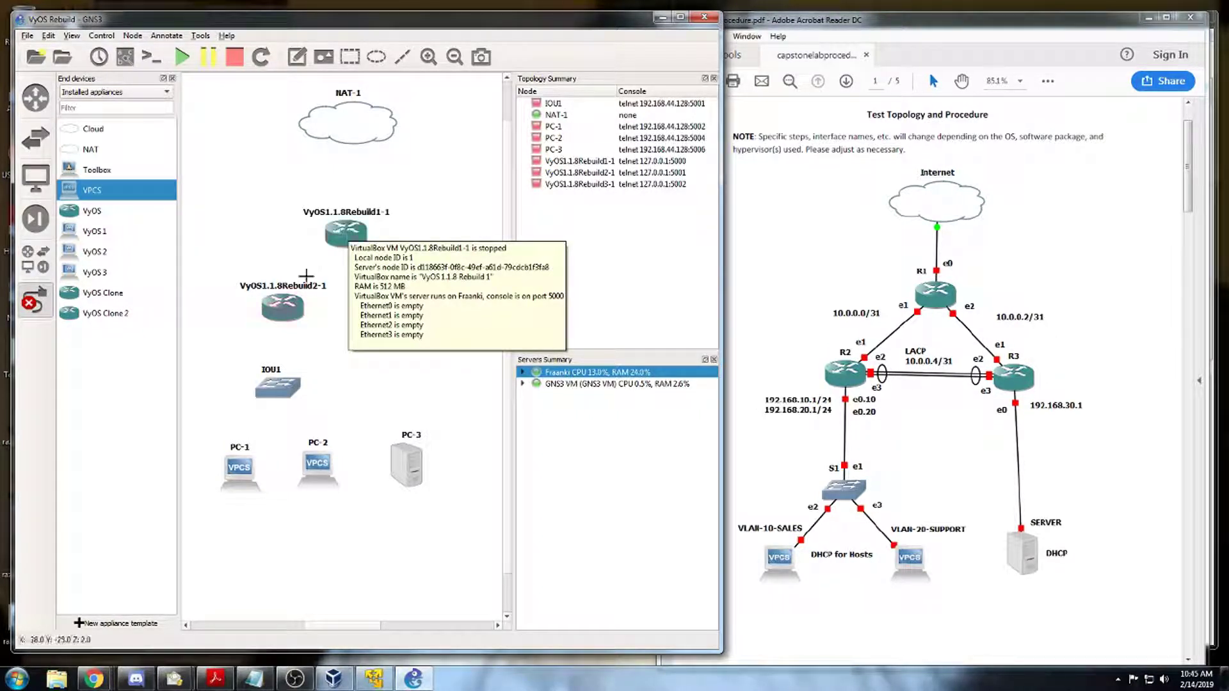
left_click(346, 231)
left_click(375, 236)
left_click(358, 148)
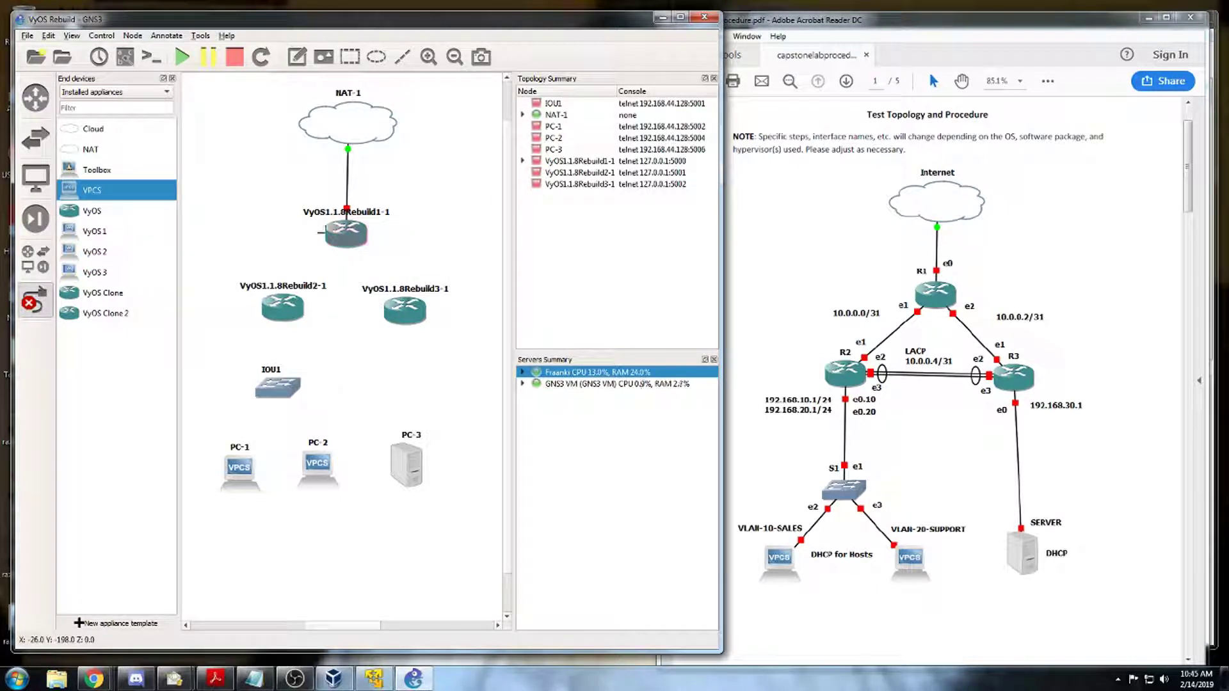
Step: Link VyOS1.1.8Rebuild1-1 Ethernet1 to VyOS1.1.8Rebuild2-1 Ethernet1, and its Ethernet2 to VyOS1.1.8Rebuild3-1 Ethernet1
left_click(347, 233)
left_click(374, 255)
left_click(283, 309)
left_click(313, 330)
left_click(347, 233)
left_click(374, 267)
left_click(415, 315)
left_click(446, 339)
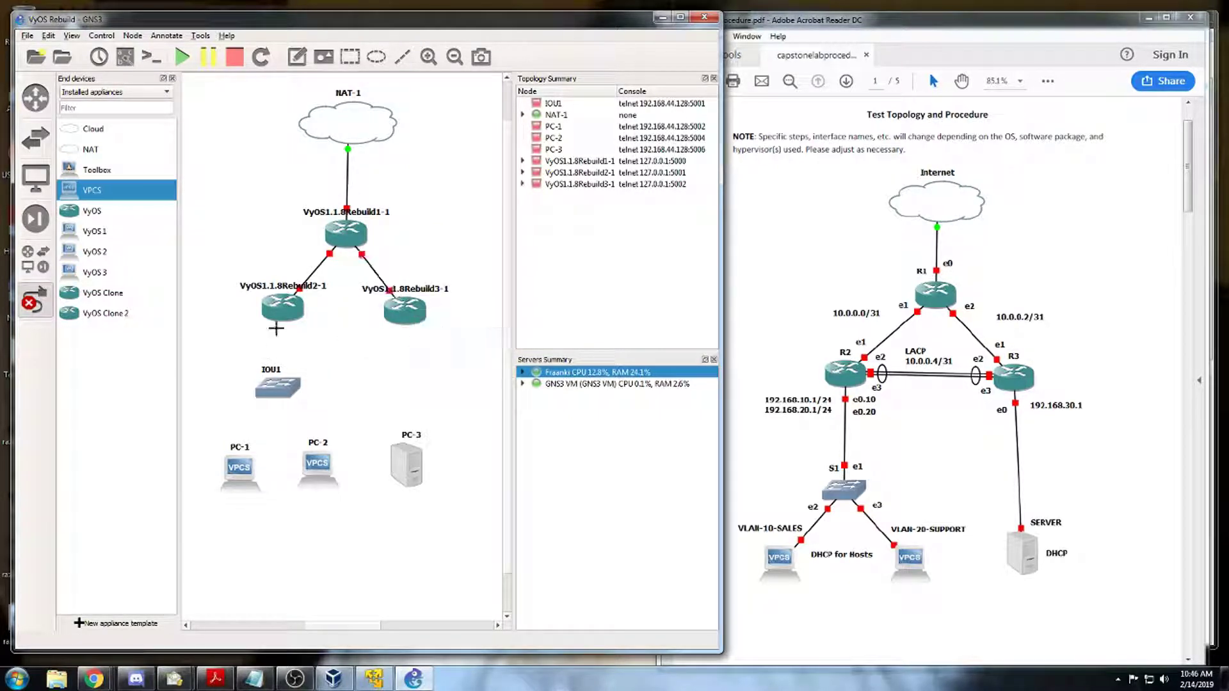
Step: Link Ethernet0 of VyOS1.1.8Rebuild2-1 to Ethernet0/1 of the IOU1 switch
left_click(282, 308)
left_click(300, 320)
left_click(282, 388)
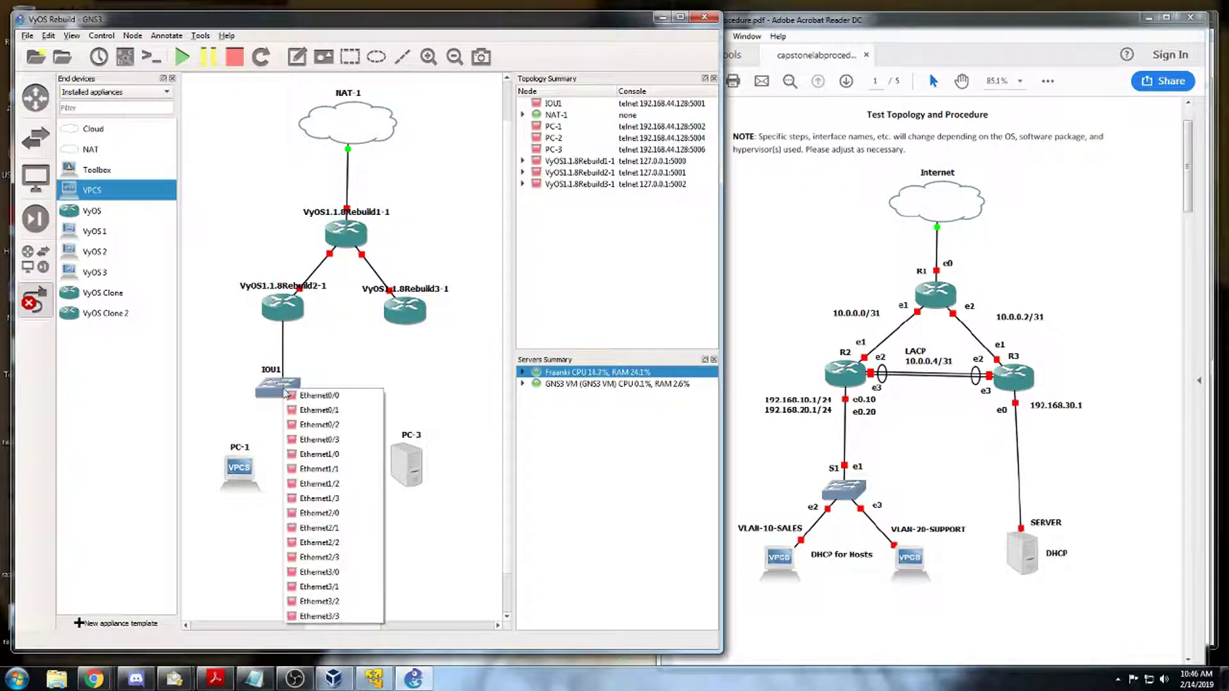
left_click(317, 410)
Step: Link the IOU1 switch's Ethernet0/2 to PC-1 Ethernet0 and its Ethernet0/3 to PC-2 Ethernet0
left_click(282, 392)
left_click(316, 428)
left_click(240, 471)
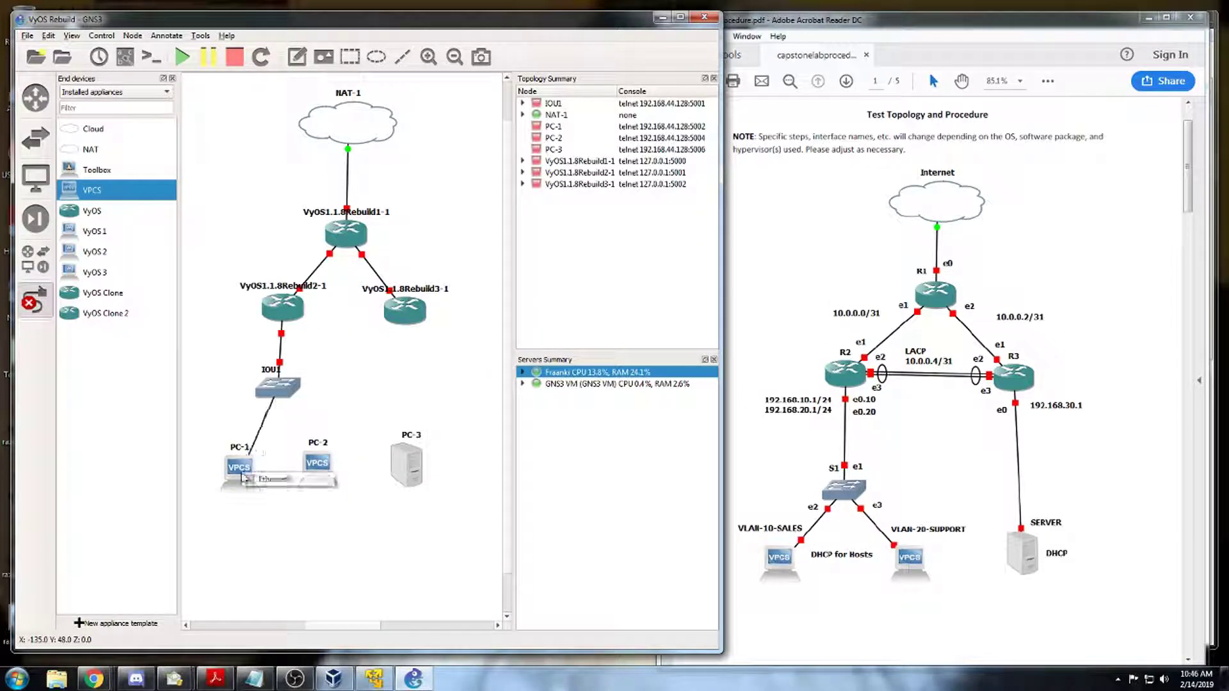
left_click(257, 479)
left_click(281, 390)
left_click(319, 425)
left_click(317, 466)
left_click(334, 474)
Step: Link Ethernet0 of VyOS1.1.8Rebuild3-1 to the PC-3 server's Ethernet port
left_click(405, 311)
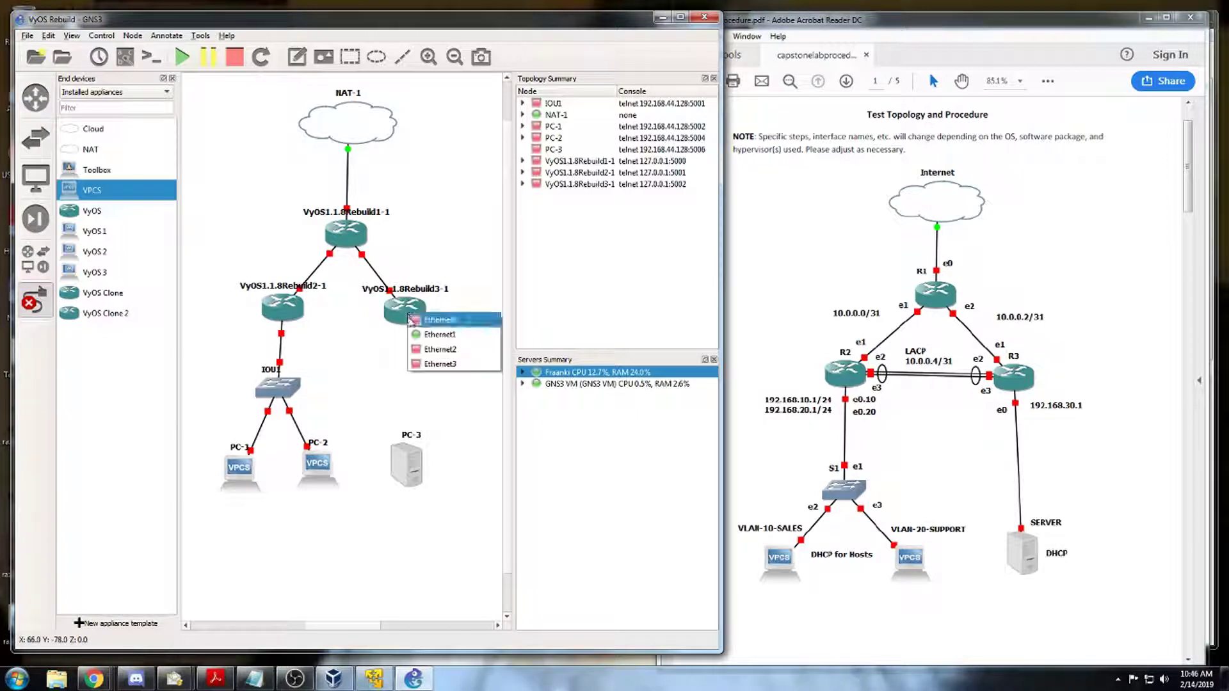
left_click(426, 324)
left_click(406, 465)
left_click(439, 475)
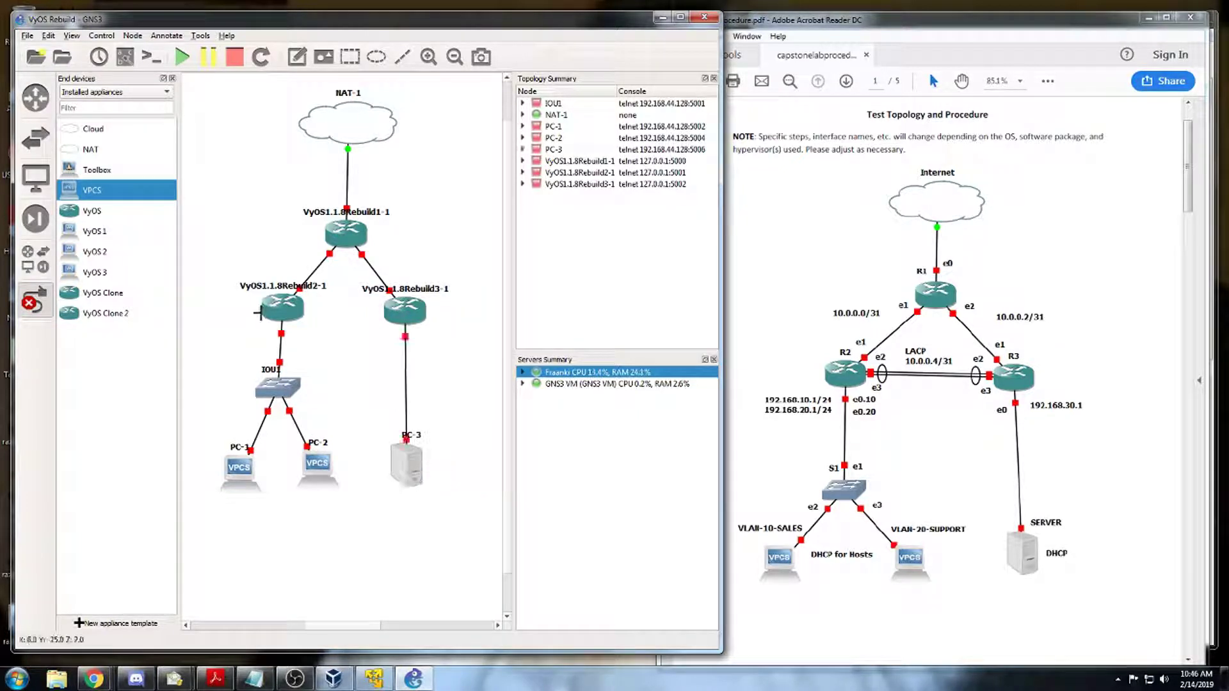
Step: Create two parallel links between VyOS1.1.8Rebuild2-1 and VyOS1.1.8Rebuild3-1, joining Ethernet2 to Ethernet2 and Ethernet3 to Ethernet3
left_click(282, 309)
left_click(314, 343)
left_click(408, 312)
left_click(439, 348)
left_click(286, 311)
left_click(320, 364)
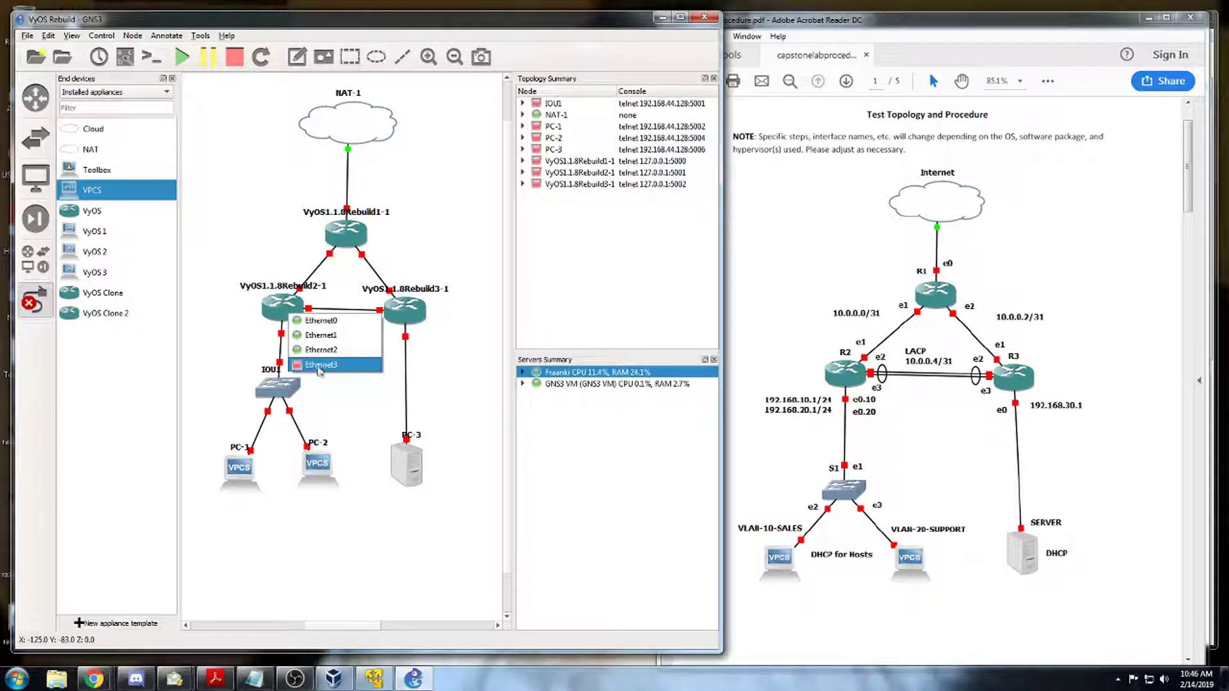
left_click(405, 312)
left_click(426, 362)
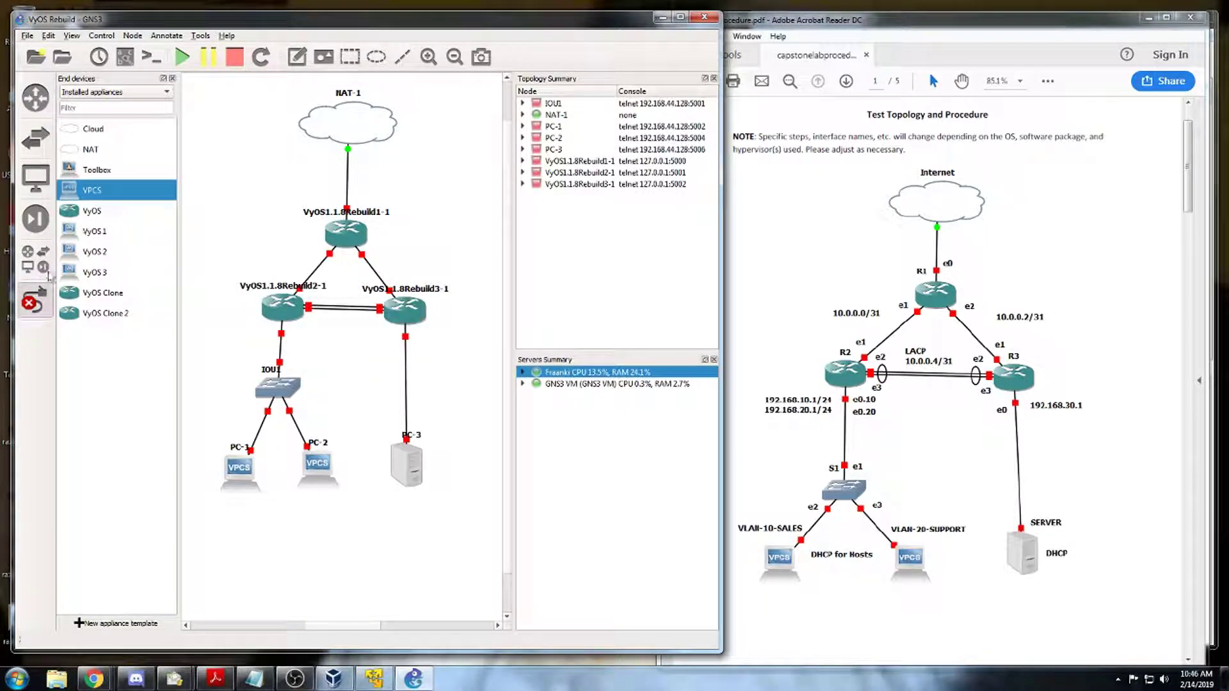
left_click(35, 301)
Step: Level VyOS1.1.8Rebuild3-1 with VyOS1.1.8Rebuild2-1 and check the port connections of the routers and the IOU1 switch
left_click_drag(400, 314, 397, 304)
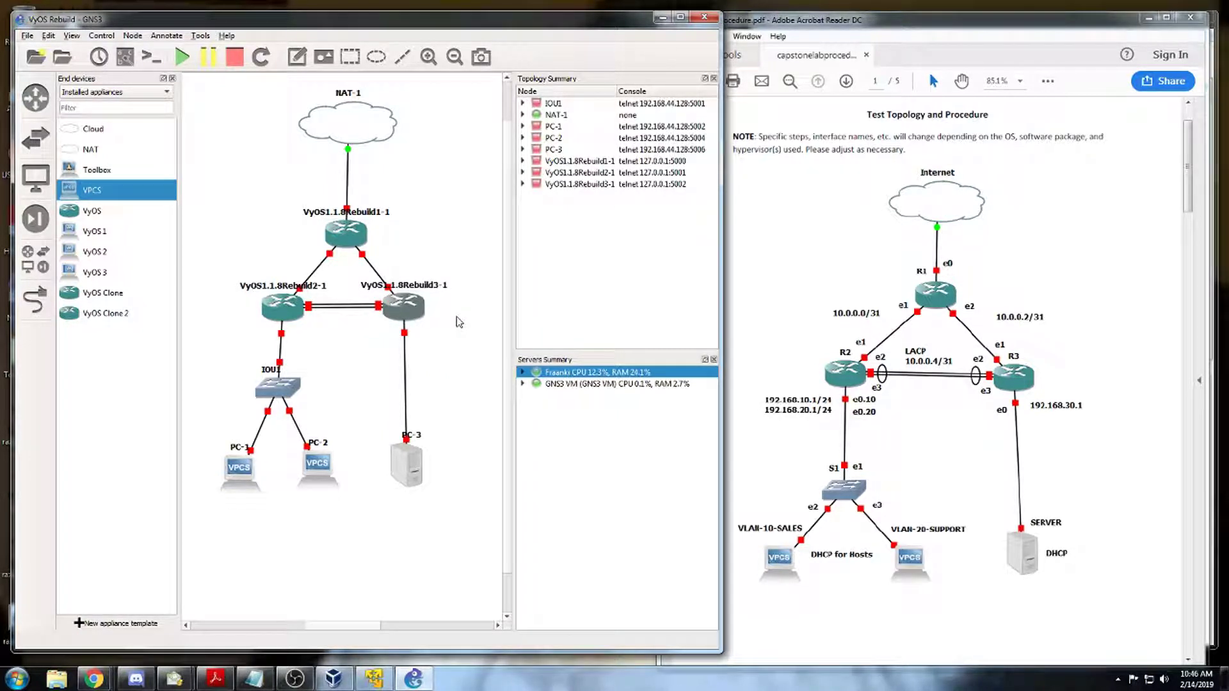
left_click(346, 236)
left_click(281, 363)
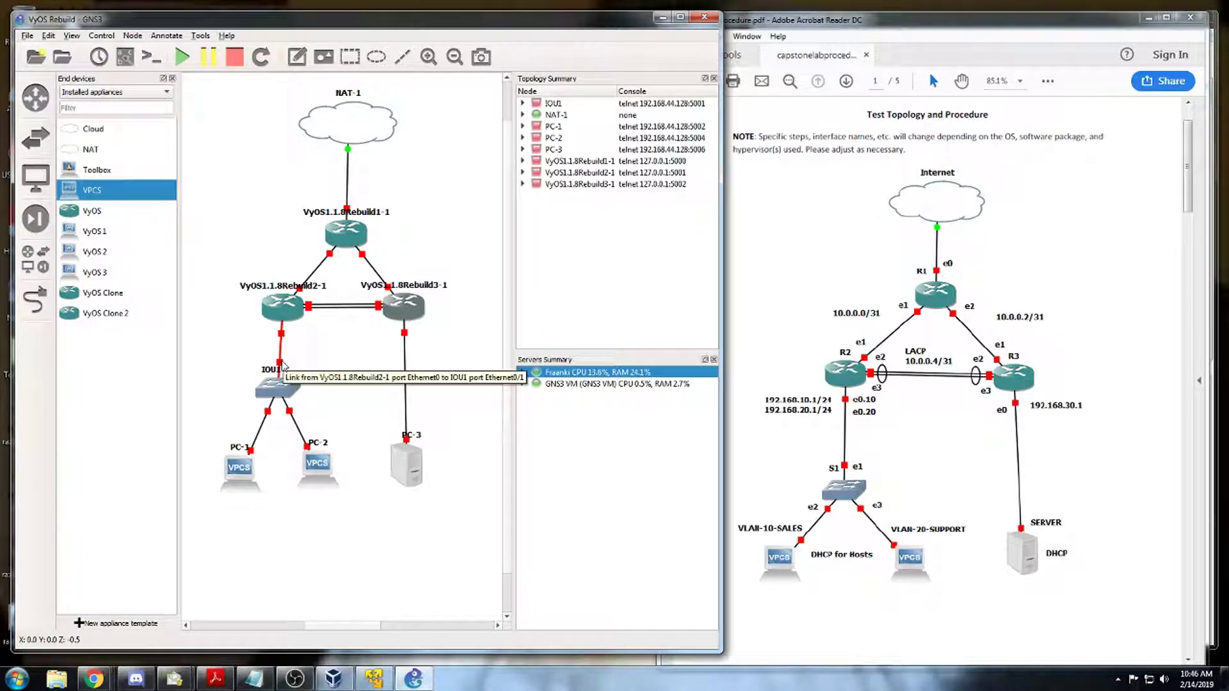
left_click(277, 385)
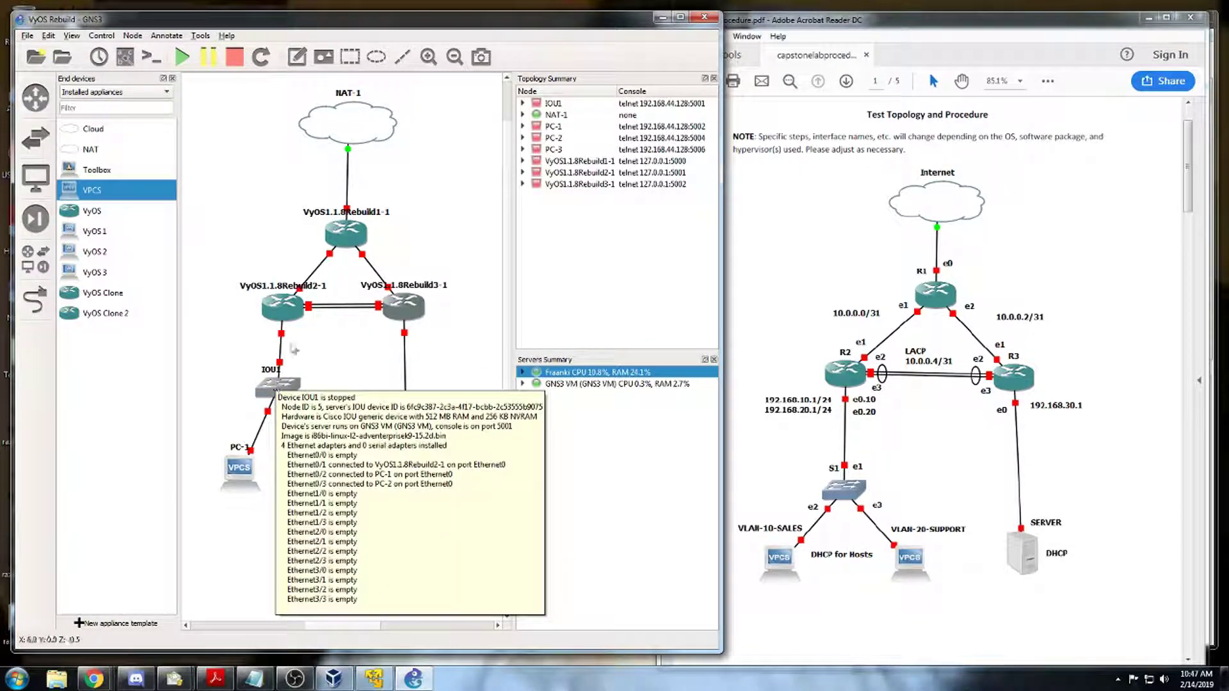